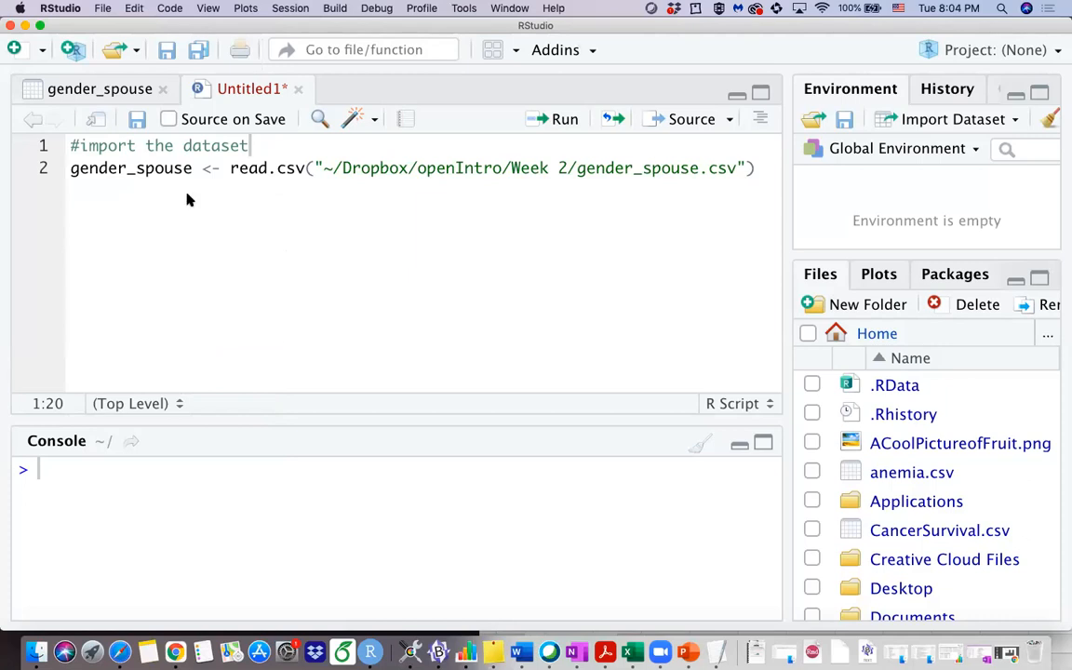
Show the gender_spouse data table with its gender, spouse and total columns.
click(83, 90)
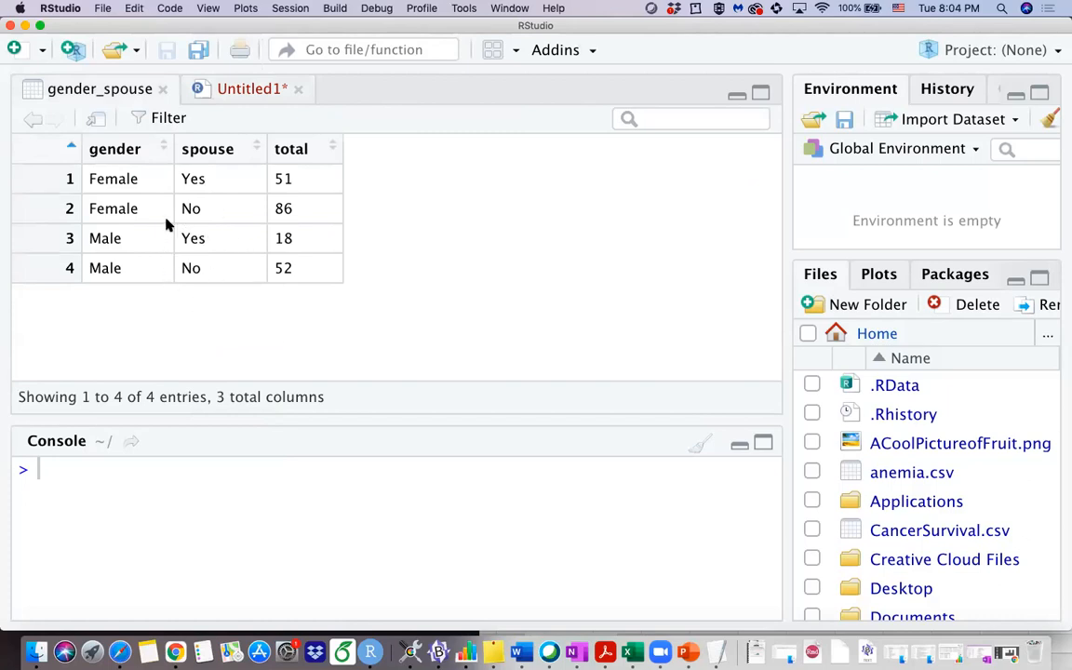
Run the read.csv import of gender_spouse.csv from the script, then glance at File > Import Dataset.
mouse_move(305, 186)
mouse_move(296, 149)
click(240, 91)
click(186, 167)
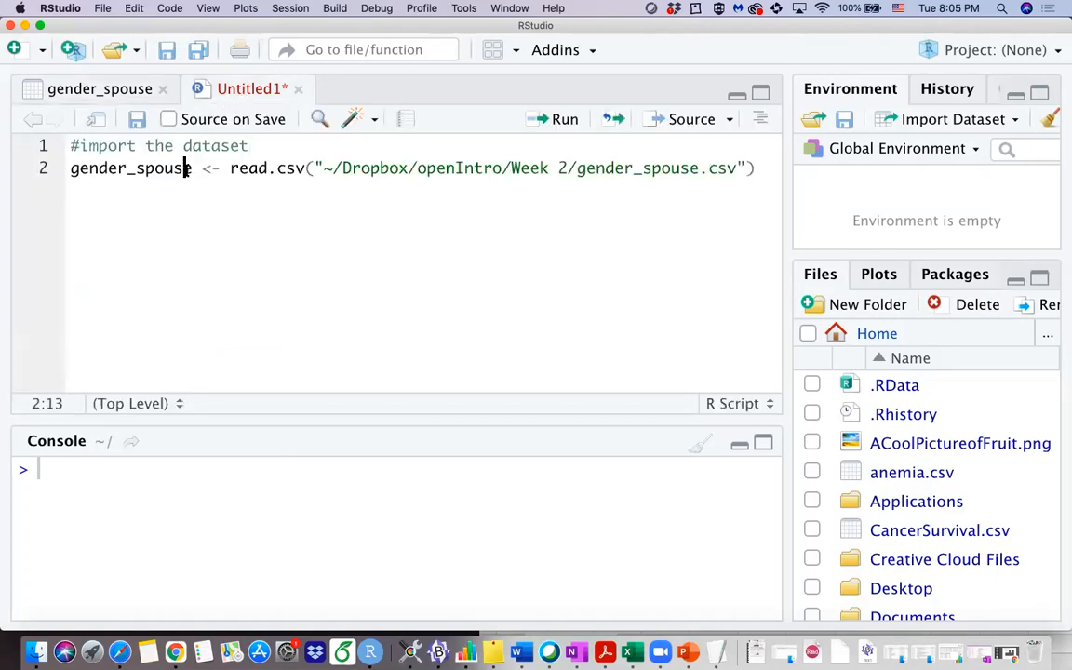
click(565, 119)
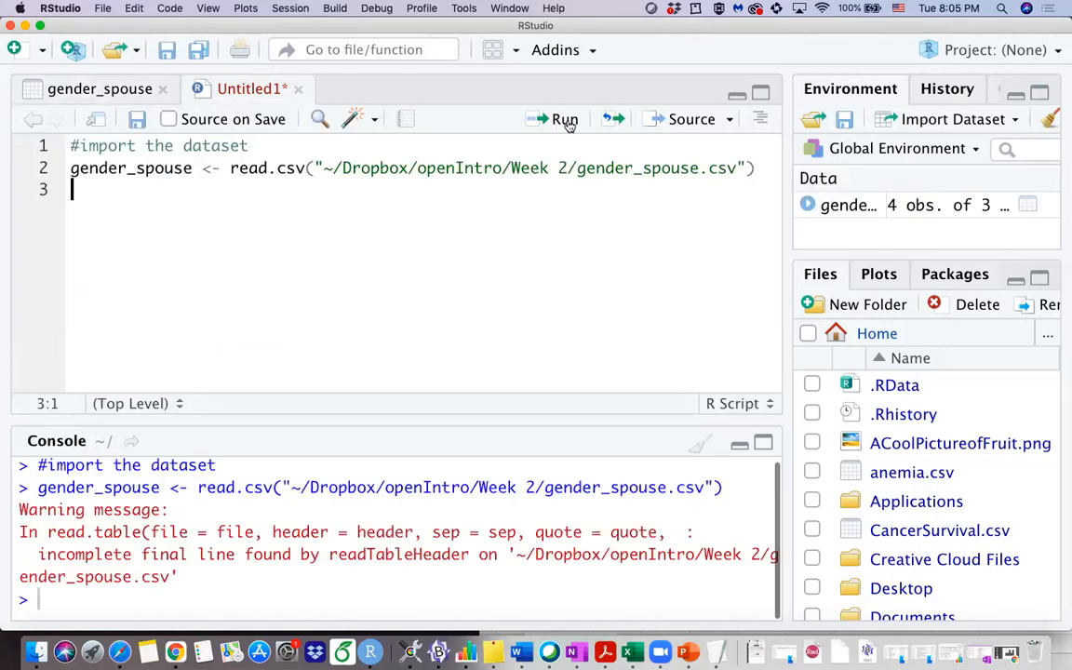
click(102, 8)
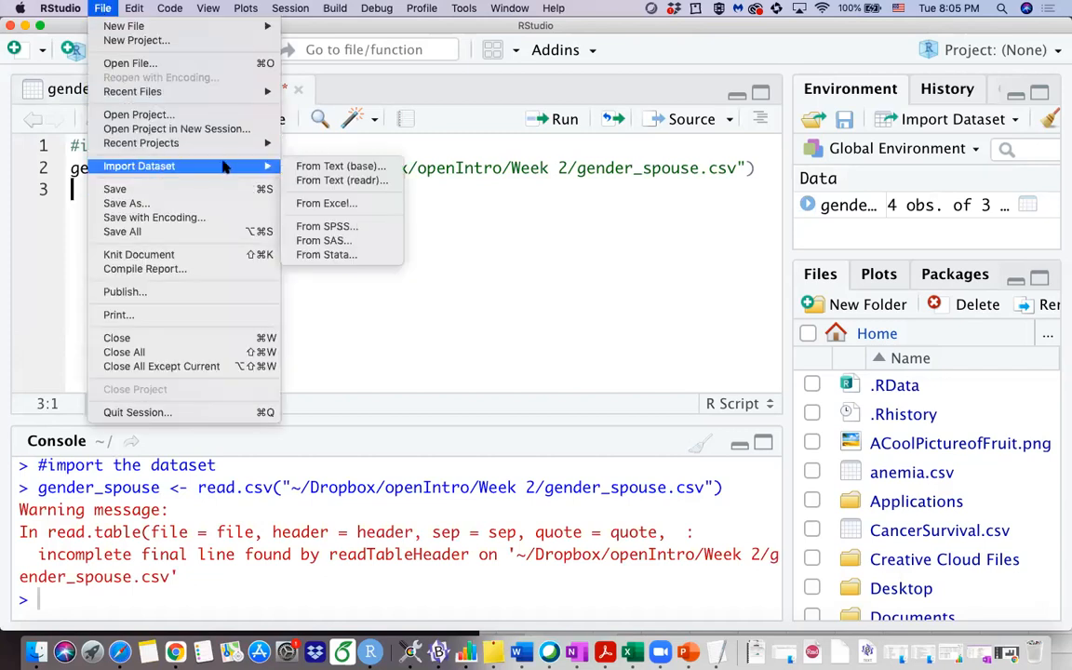
mouse_move(177, 165)
click(541, 180)
Review the csv file path on line 2 and the Import Dataset options again without importing.
click(732, 168)
double_click(716, 167)
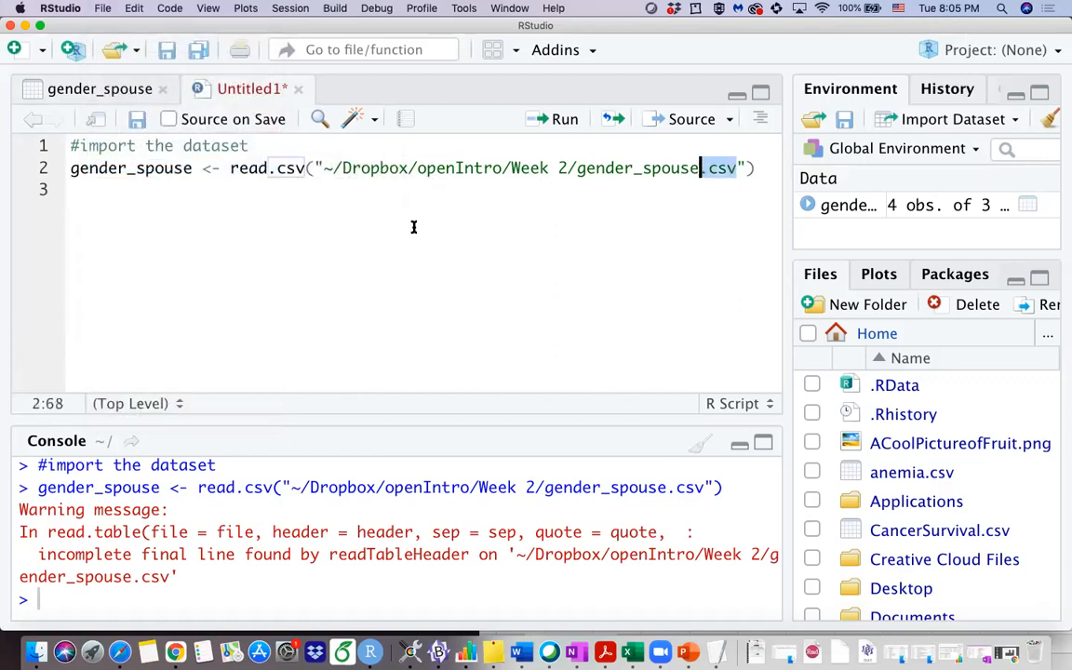
click(131, 215)
click(104, 8)
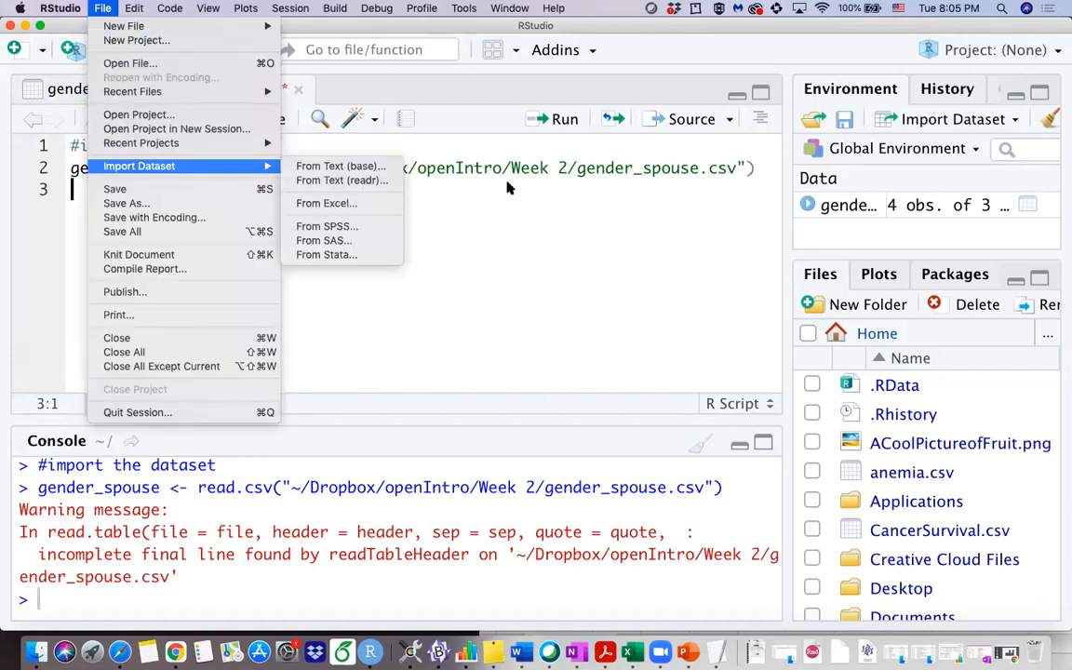
click(454, 158)
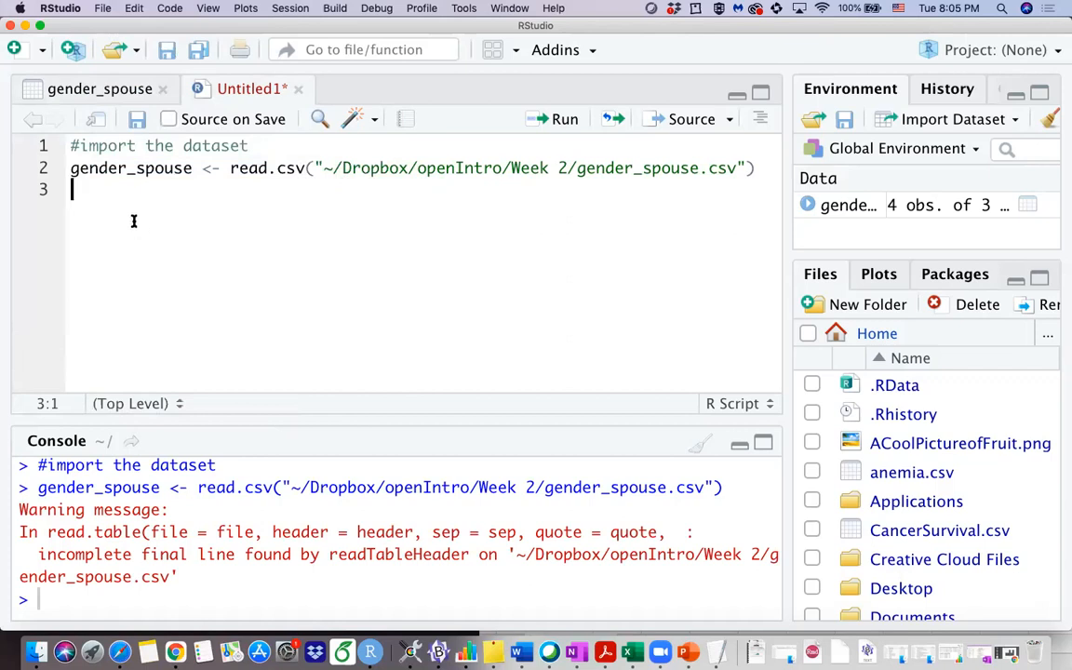
text(names()
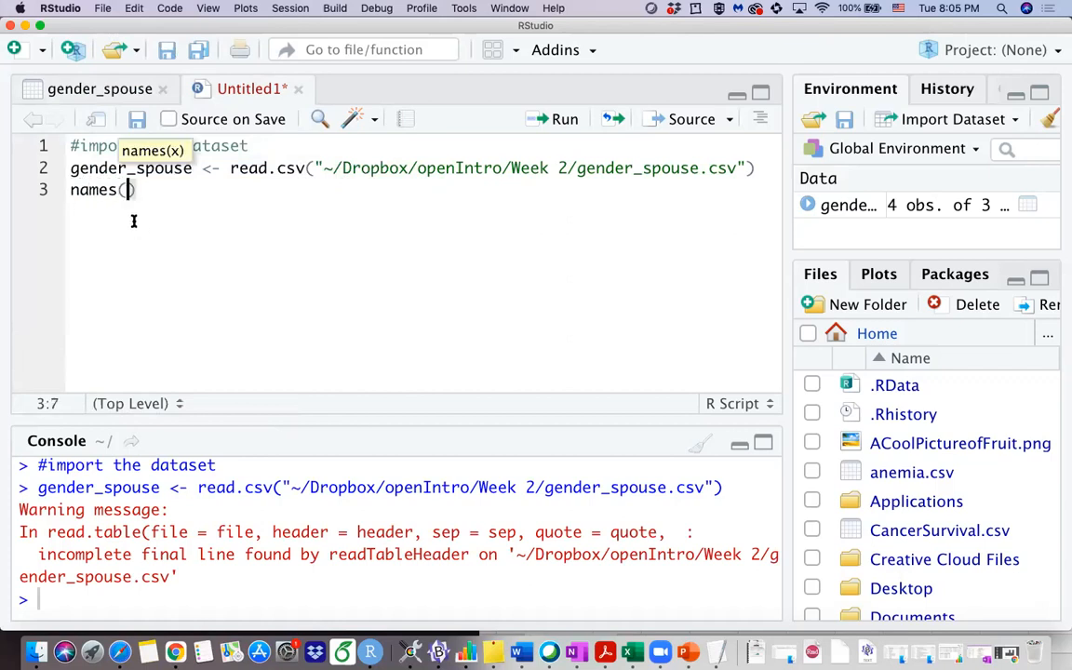
text(gender)
Run names(gender_spouse) and add the comment #check the number of students for each gender.
key(Tab)
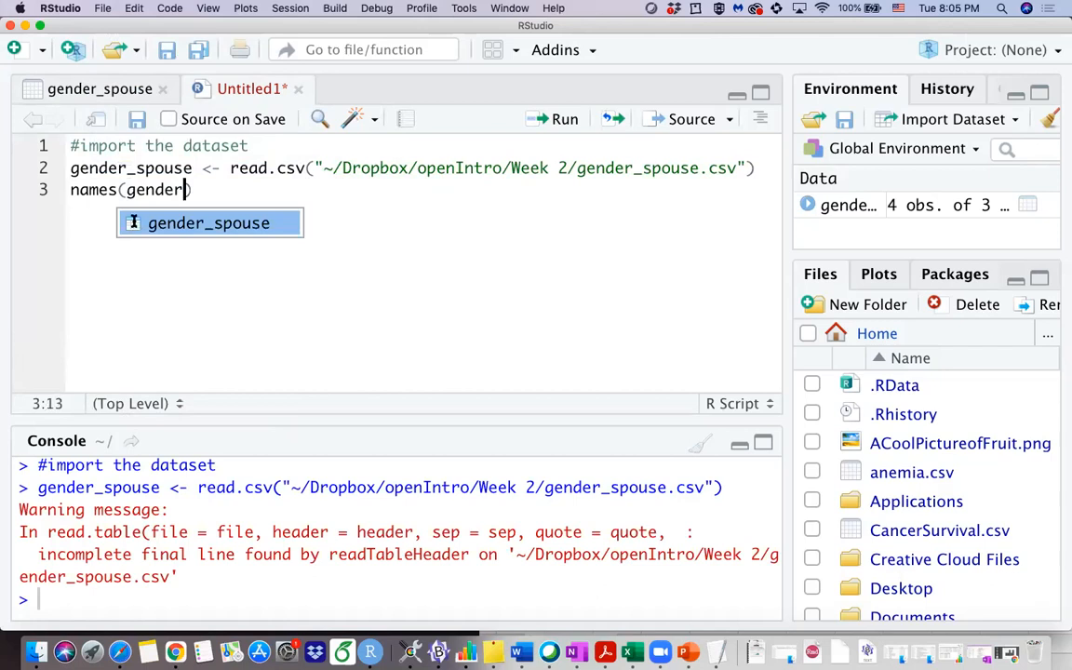
key(Return)
click(555, 119)
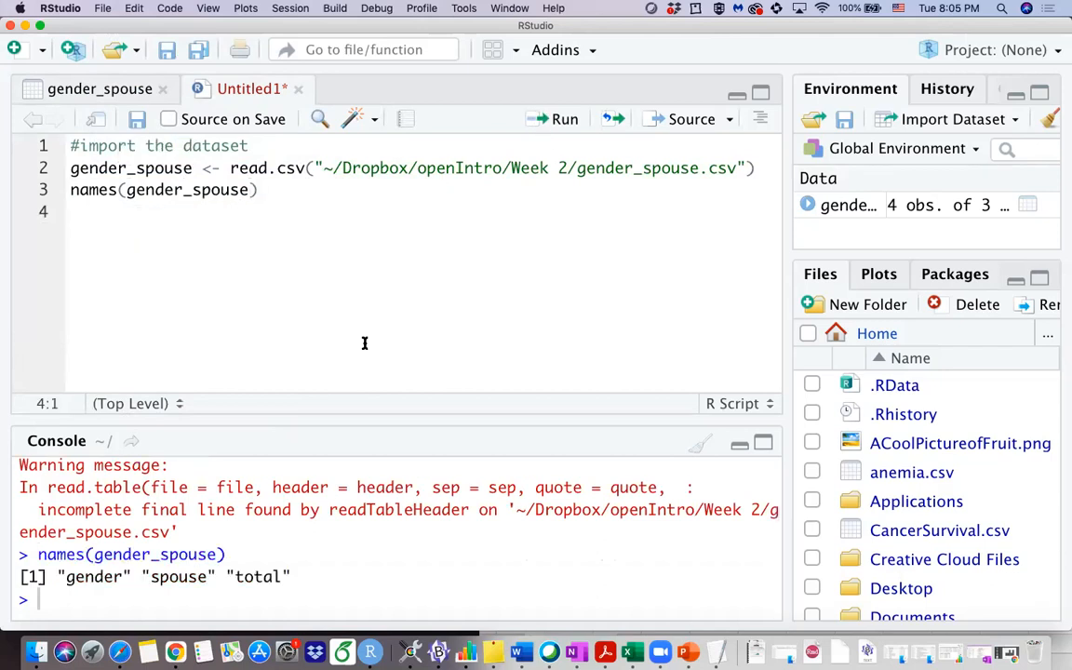
text(#)
text(check the )
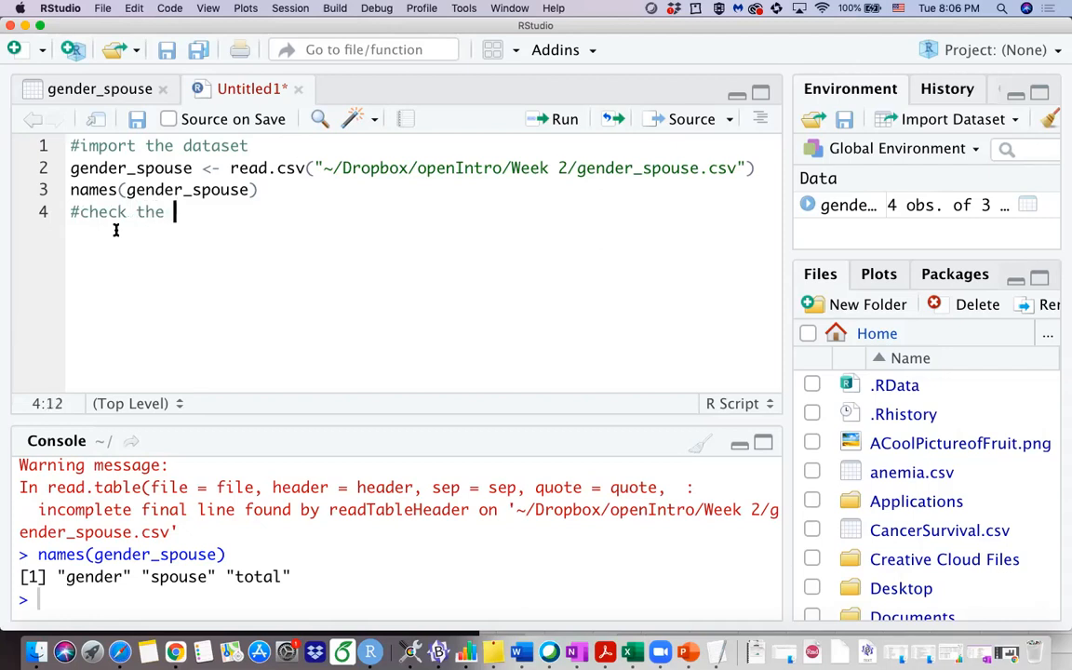
text(number of )
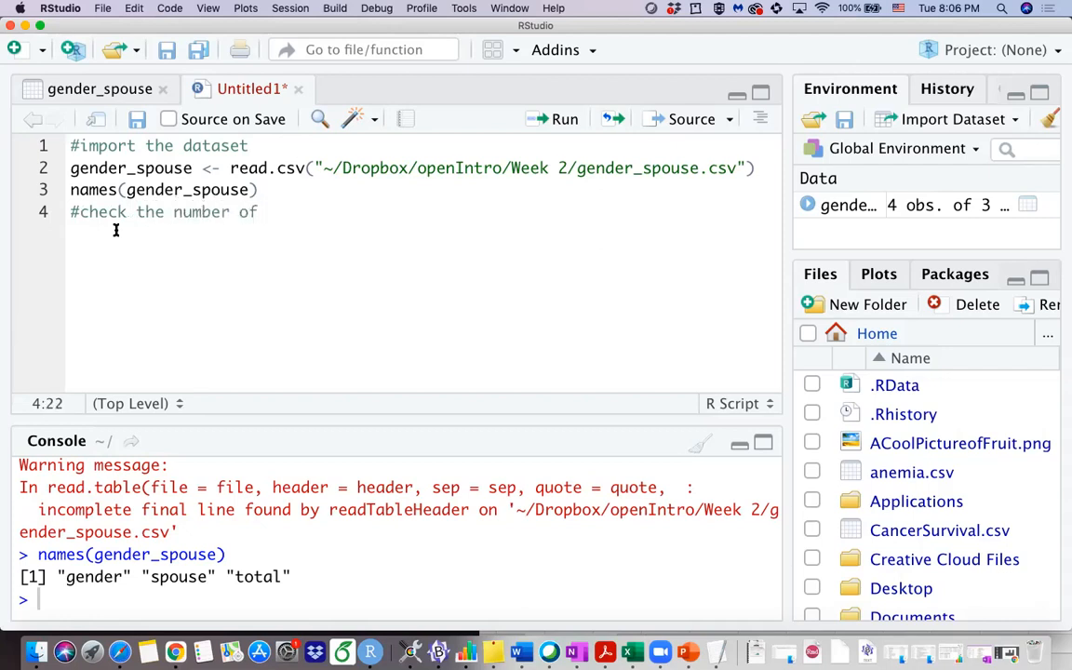
text(students for ea)
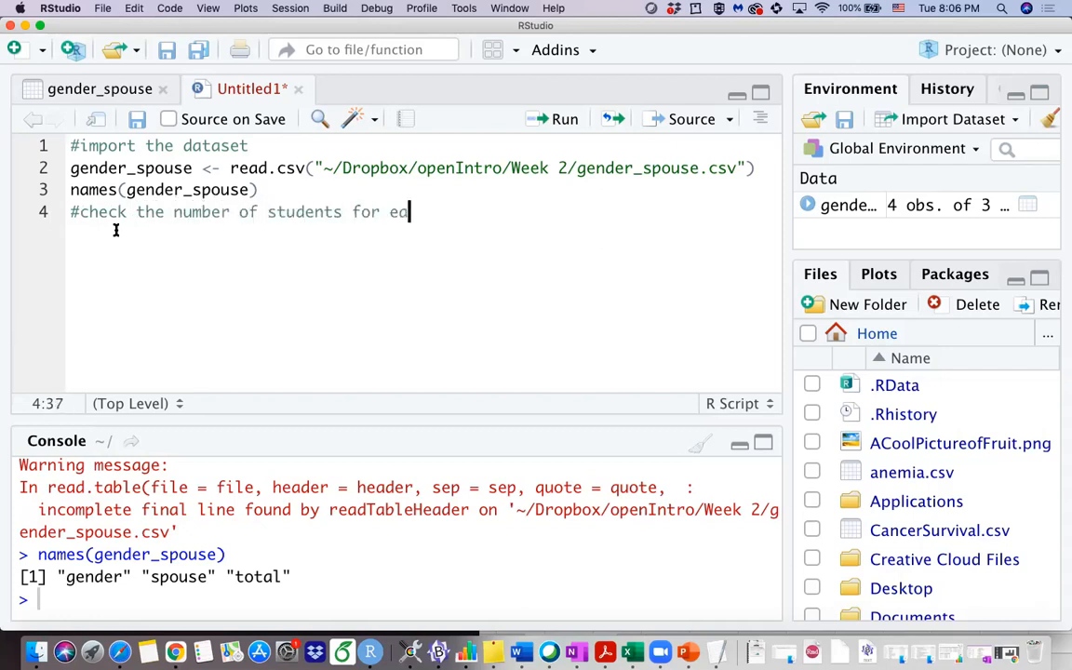
text(ch gende)
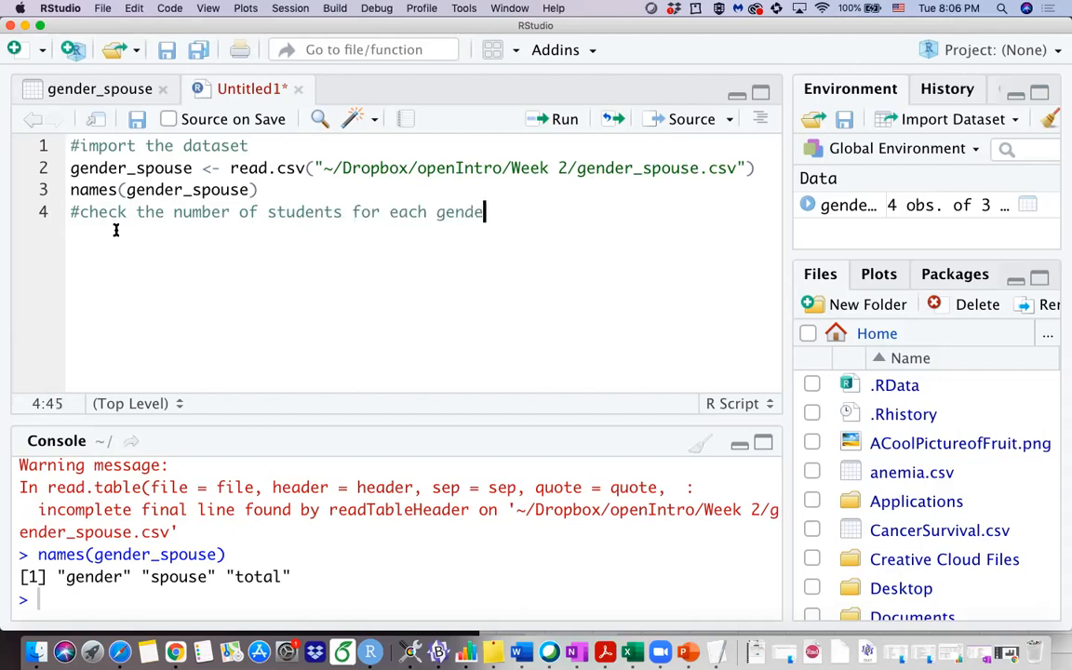
text(r)
key(Return)
text(gggplot)
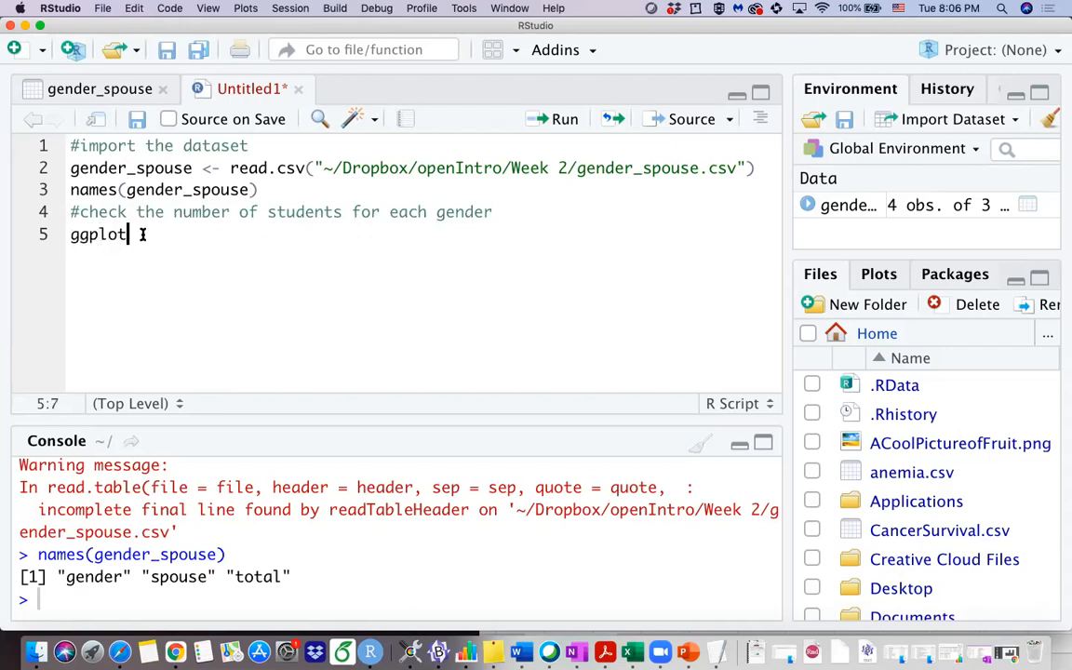
Add a ggplot2 comment and an install.packages("ggplot2") line to the script.
click(71, 233)
text(#)
click(188, 231)
text(from )
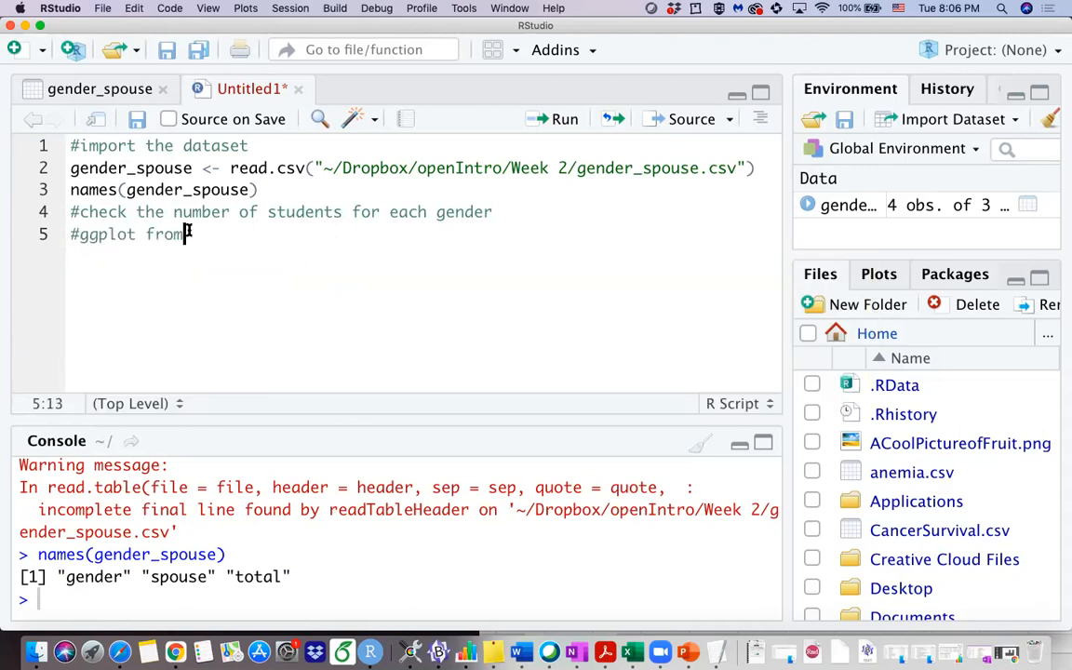
text(ggplot2)
key(Return)
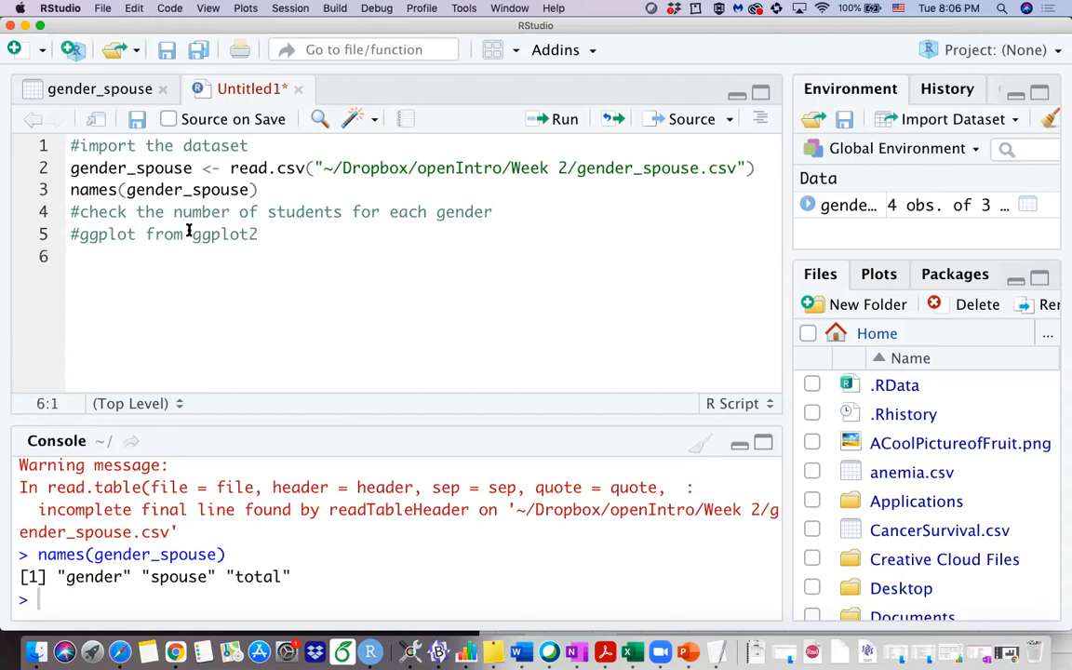
text(install.)
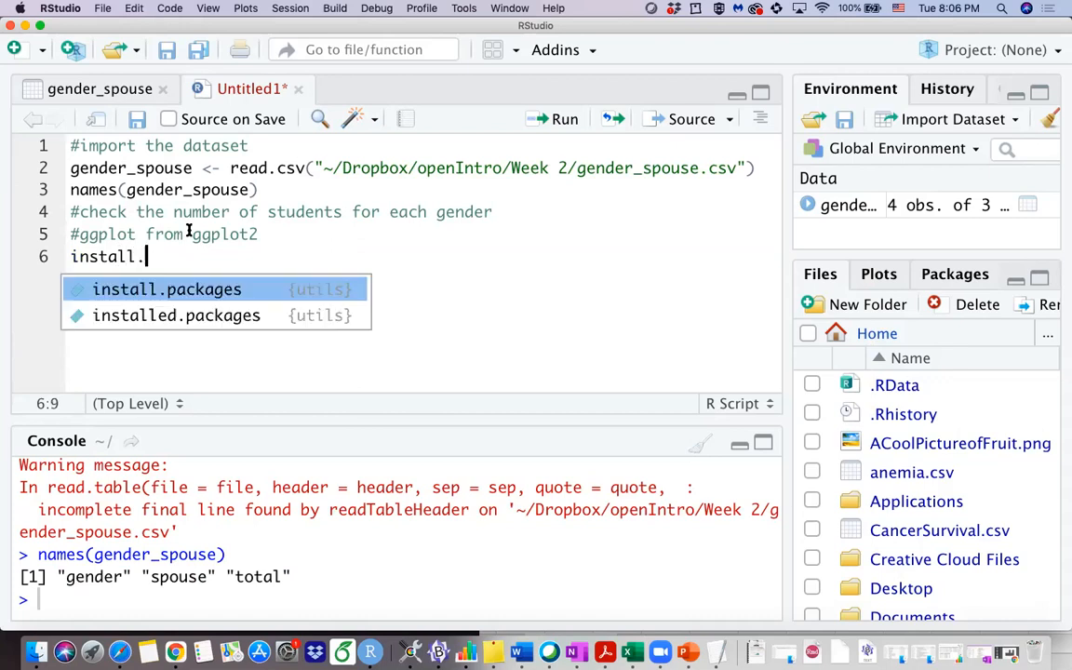
key(Tab)
text(")
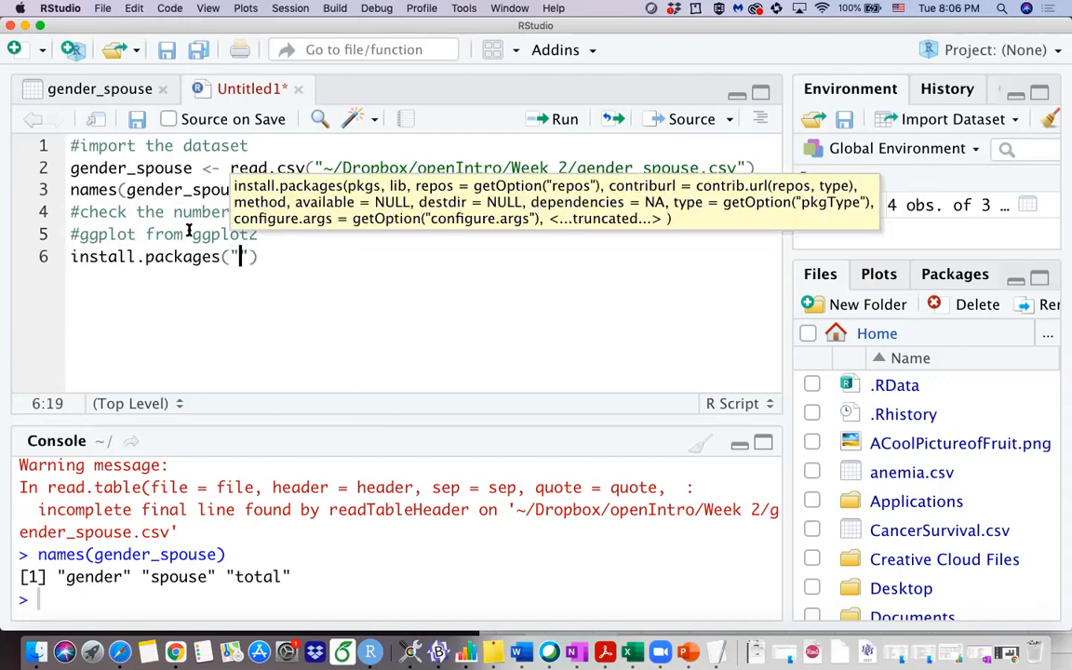
text(ggplot2)
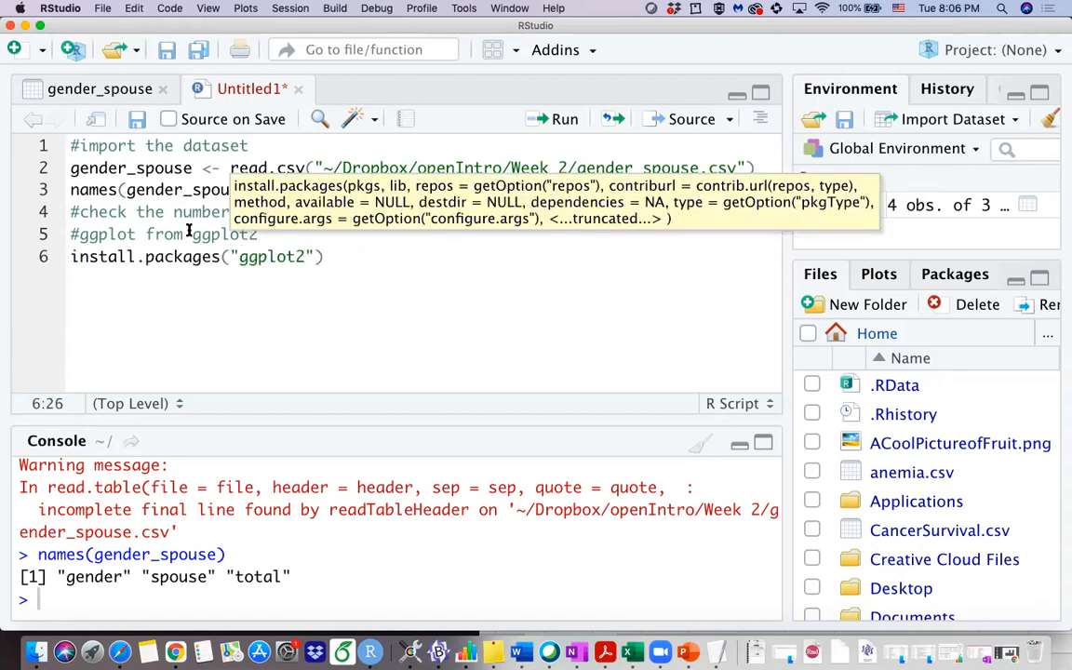
drag(69, 256, 317, 255)
click(327, 256)
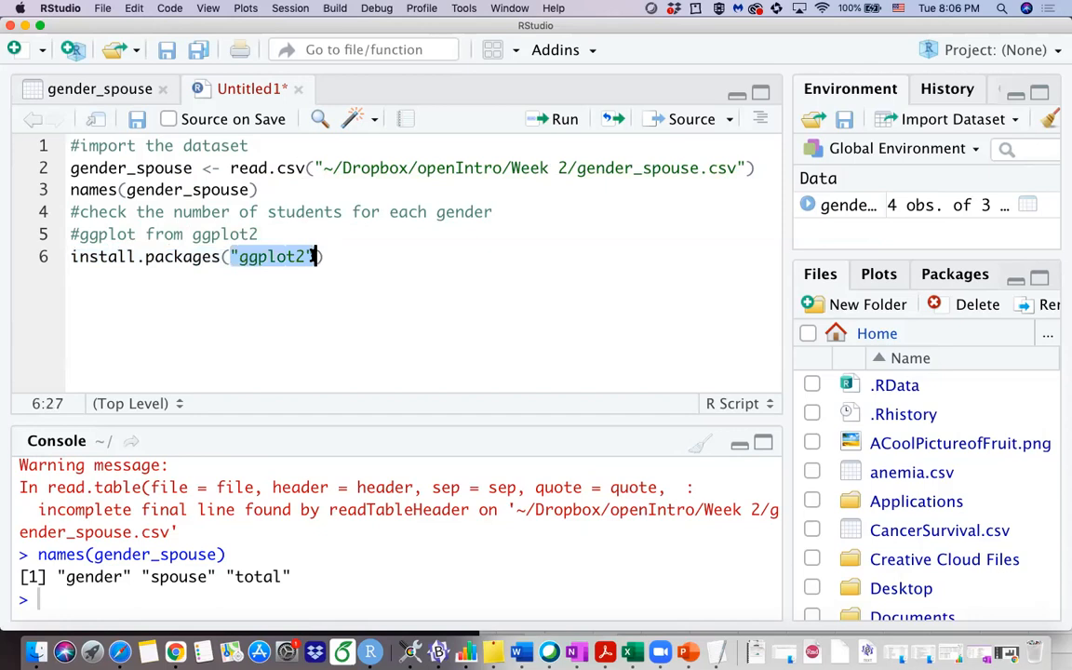
click(322, 256)
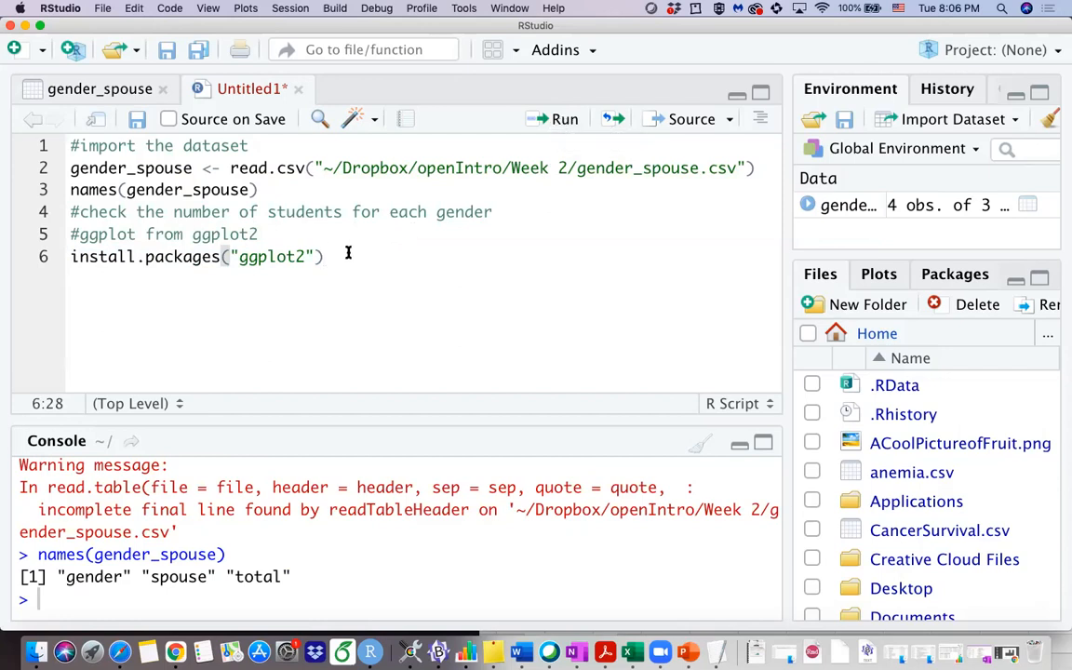
Add library(ggplot2) on line 7 and run it to load the package.
key(Return)
text(li)
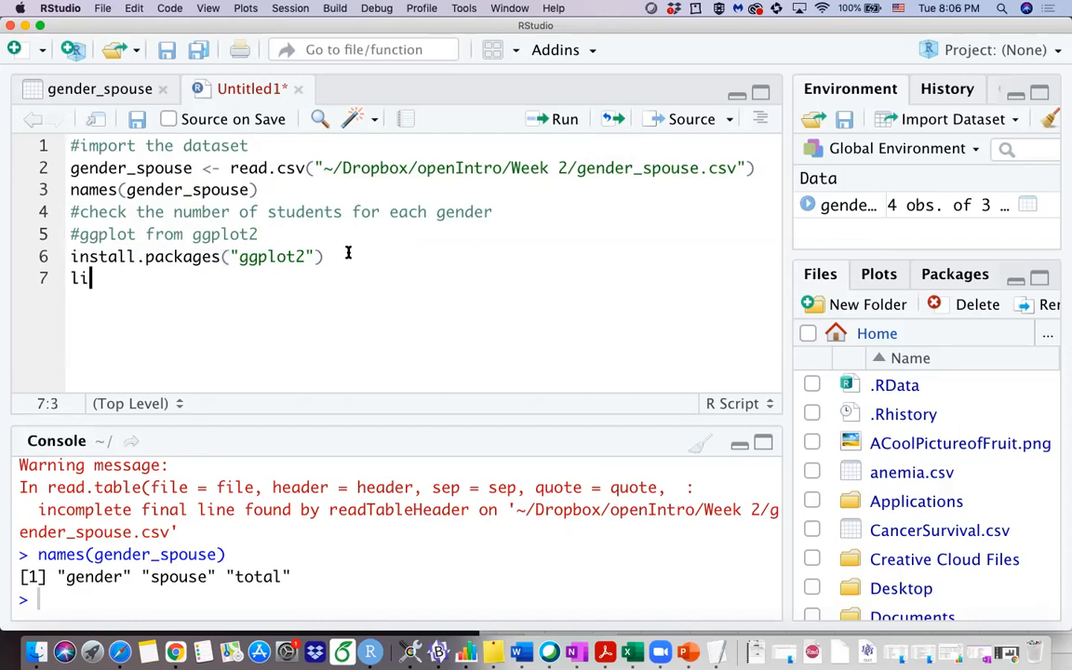
text(brary(g)
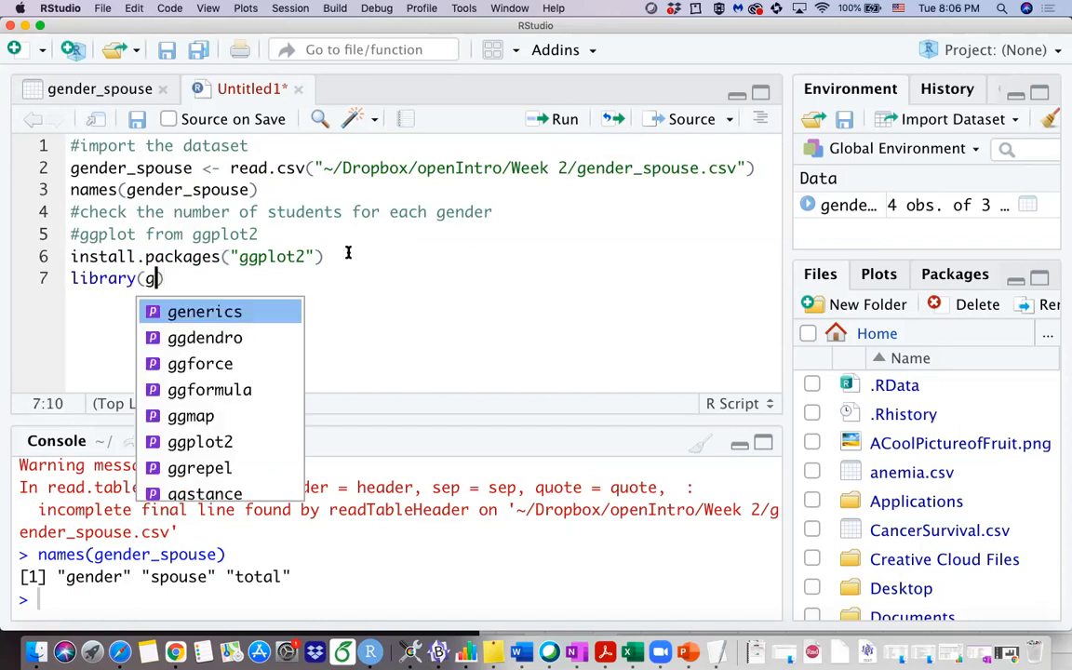
text(gplot2)
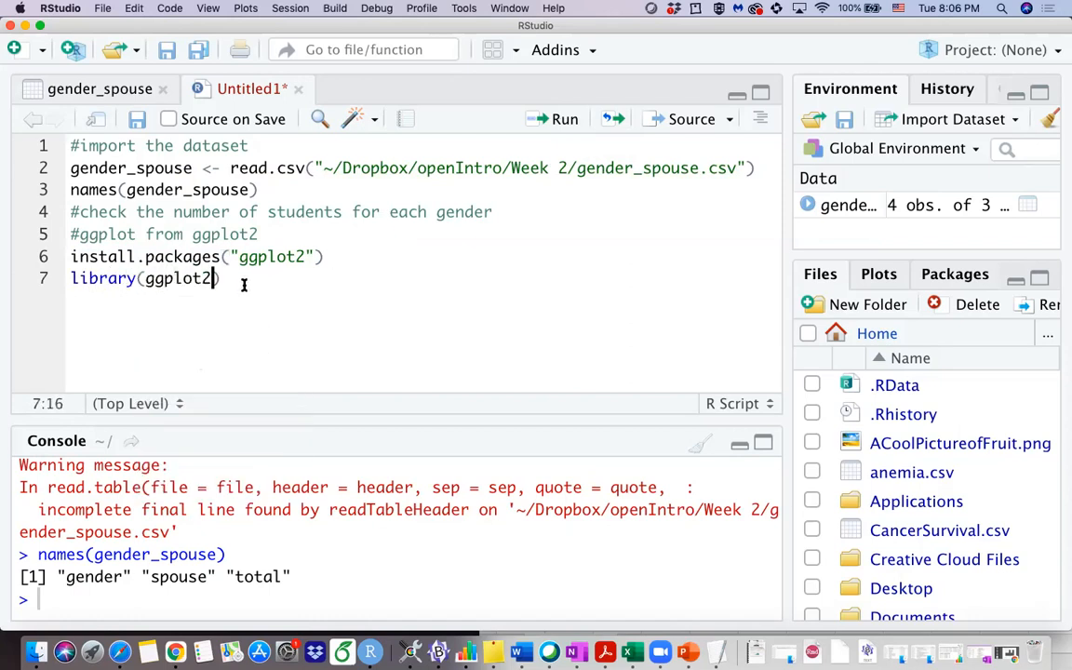
click(233, 278)
click(555, 119)
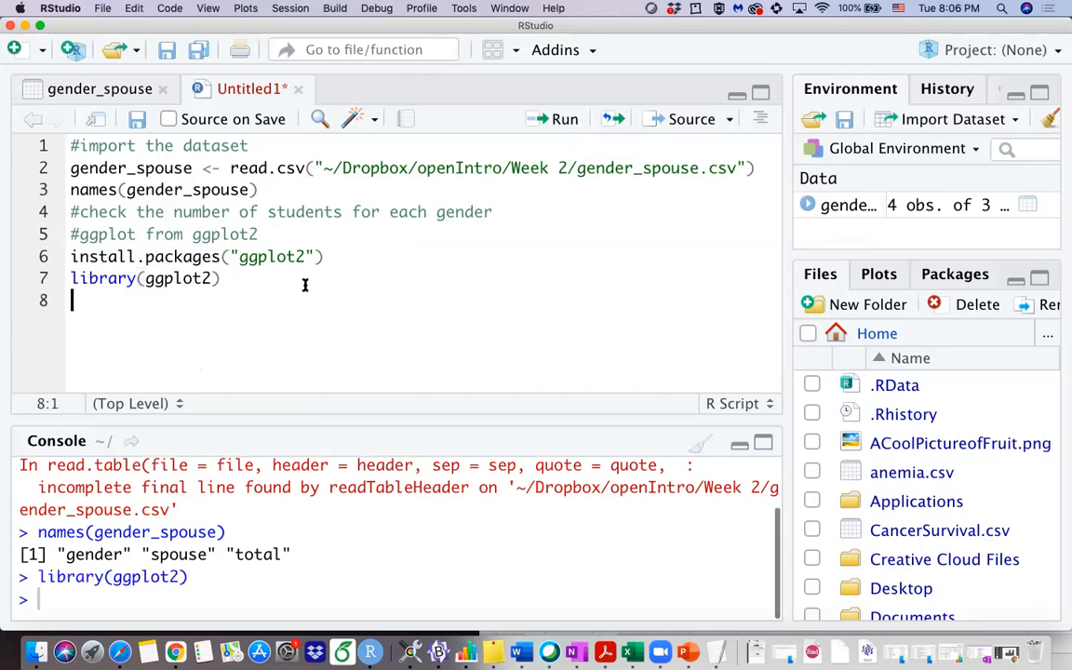
click(239, 279)
key(Return)
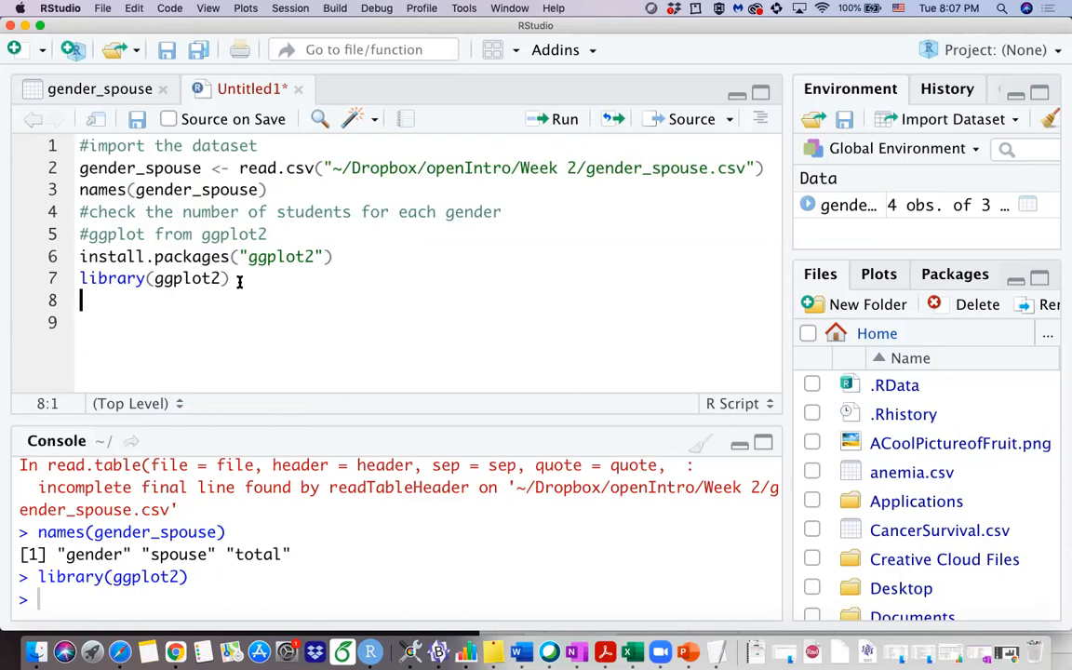
text(ggplot)
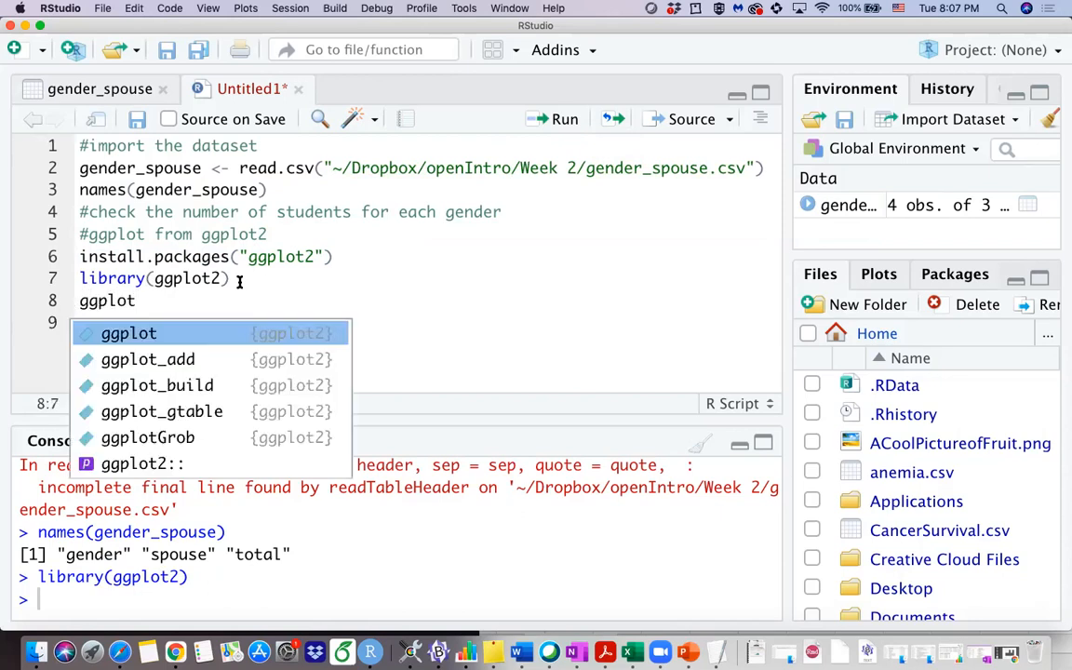
text(()
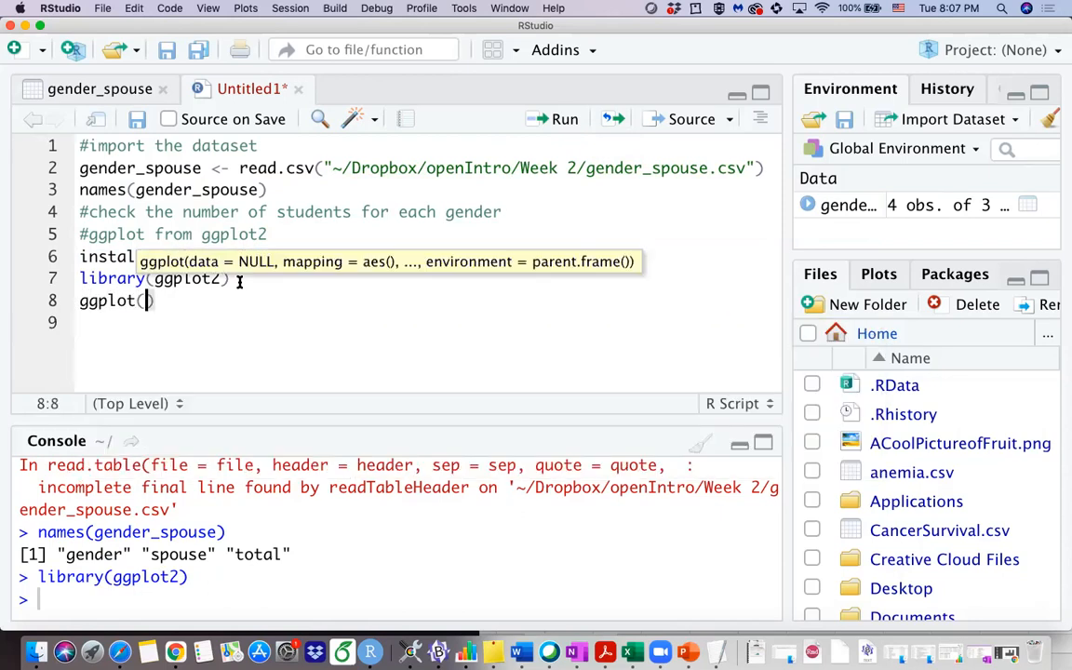
text(gender)
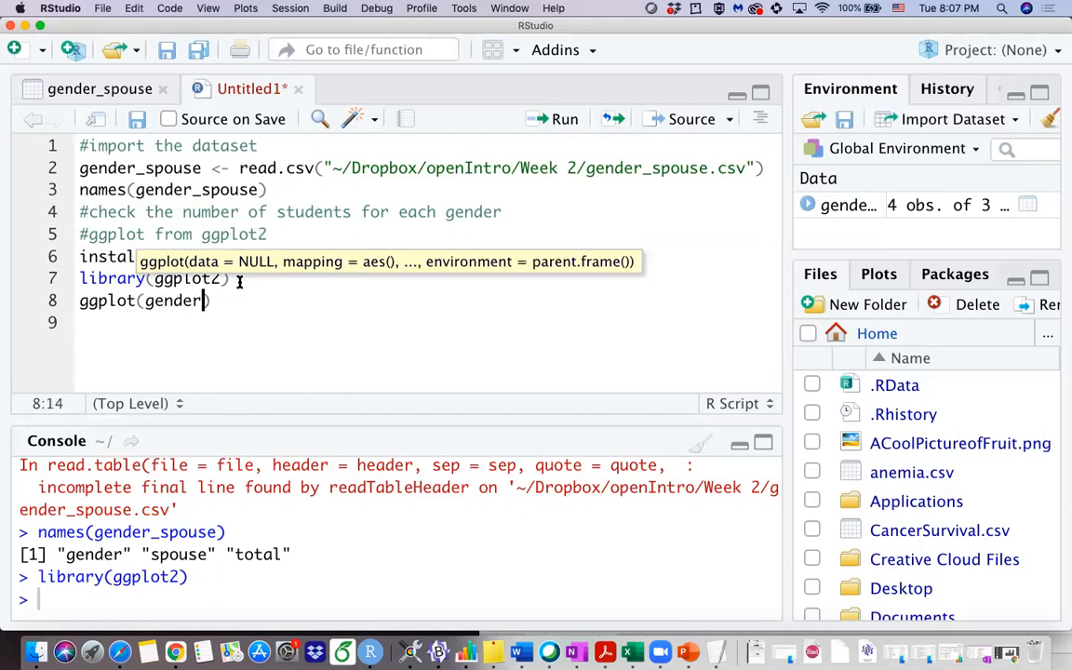
text(_s)
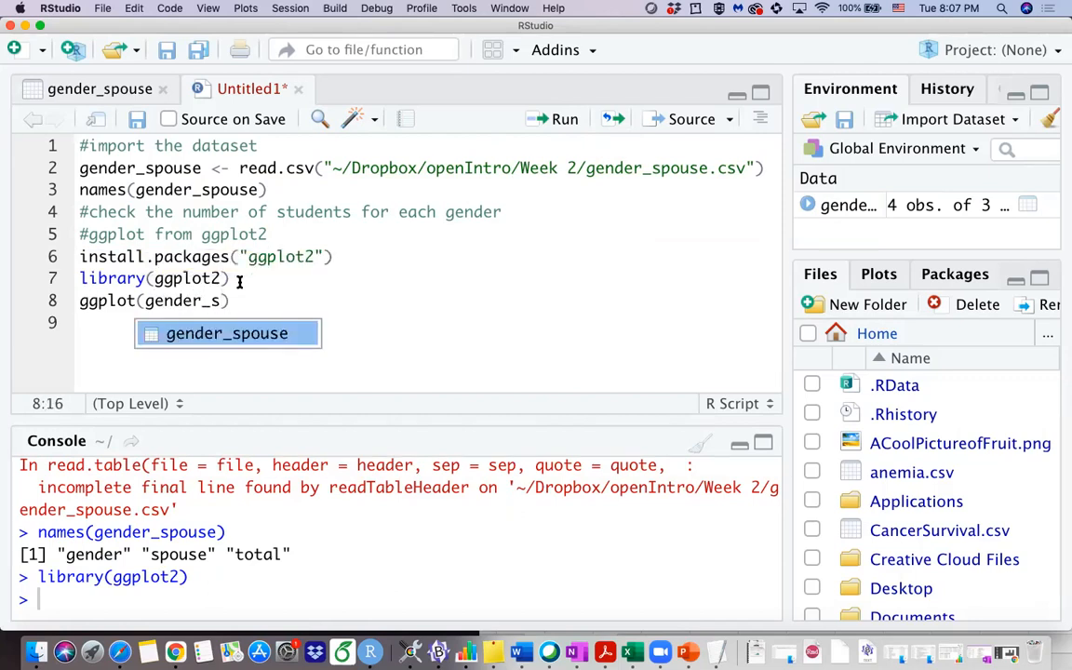
Write ggplot(gender_spouse,aes(y=total,x=gender)) using the column names from the console output.
key(Tab)
text(,)
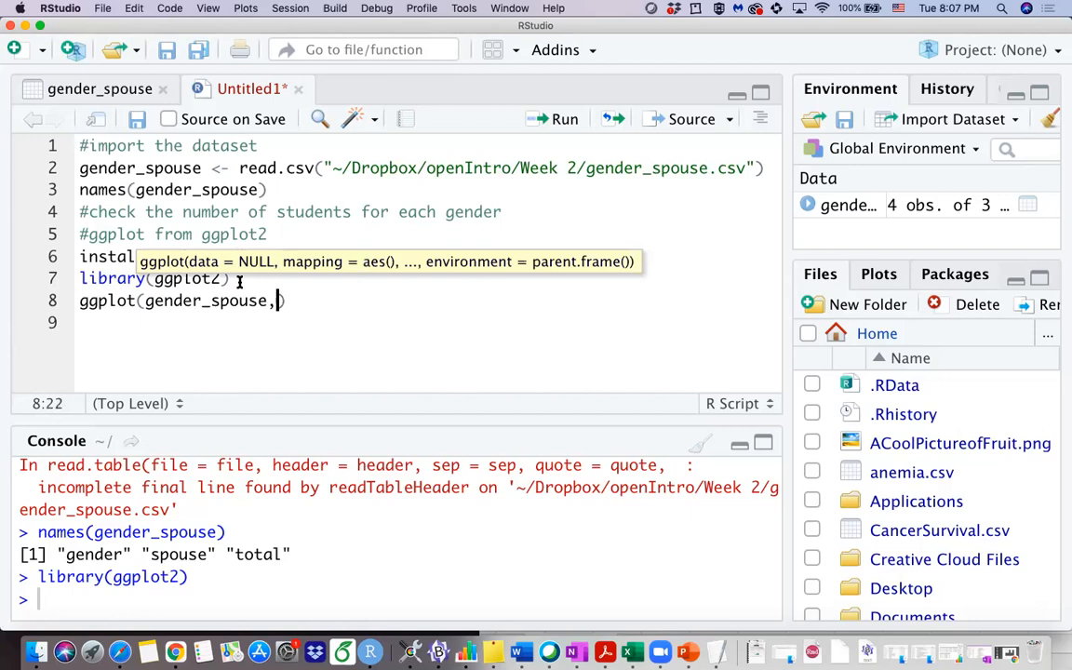
text(aes)
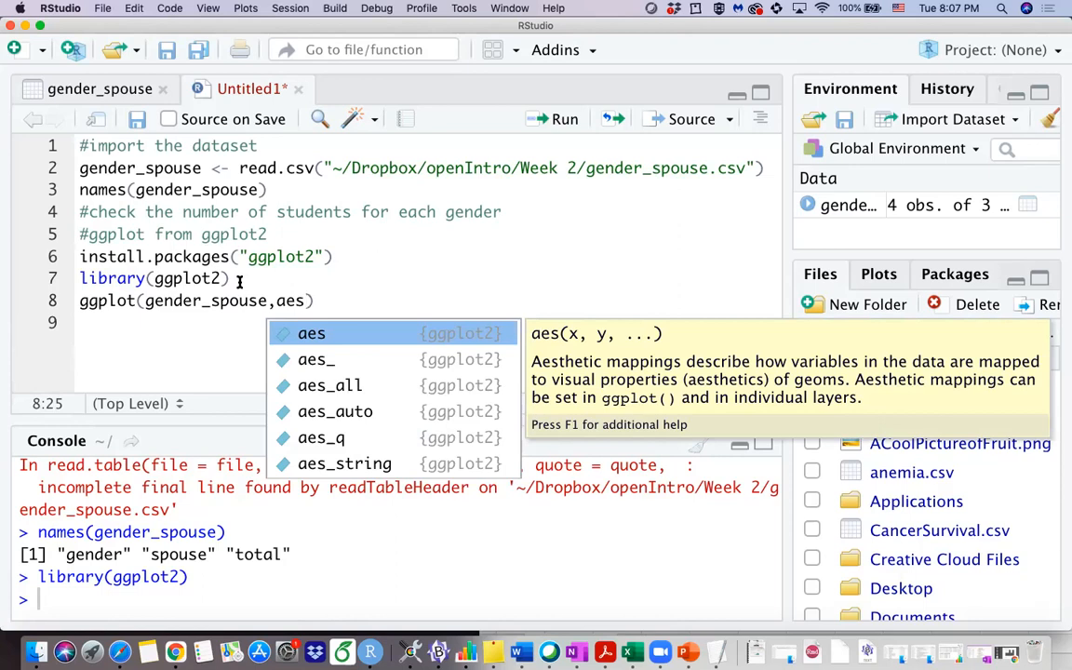
text(()
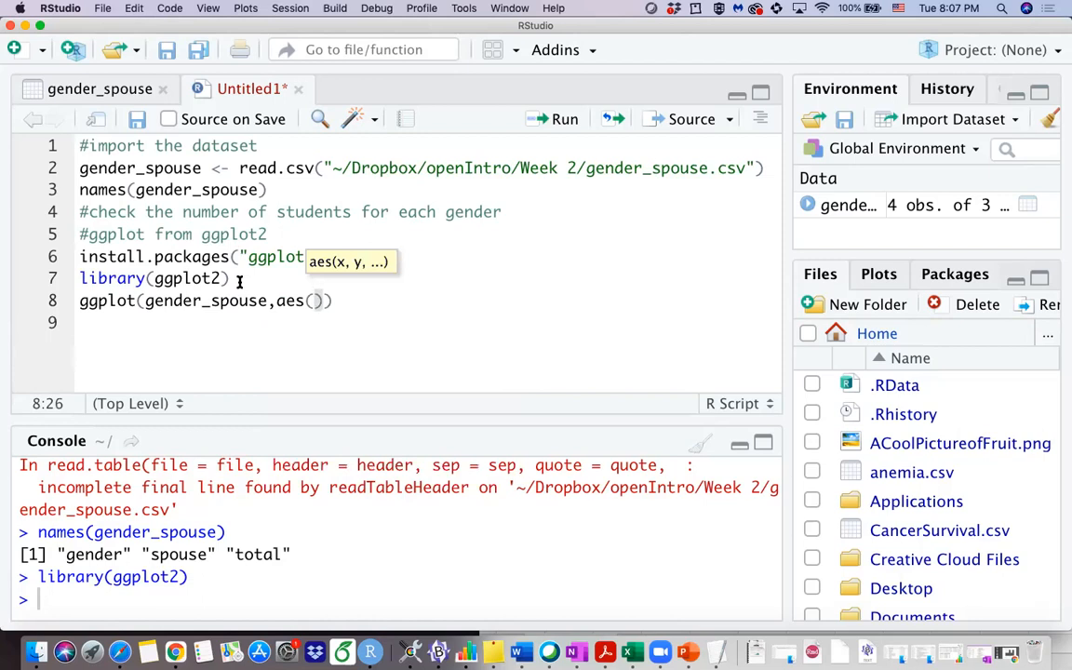
text(y)
text(=to)
key(BackSpace)
key(BackSpace)
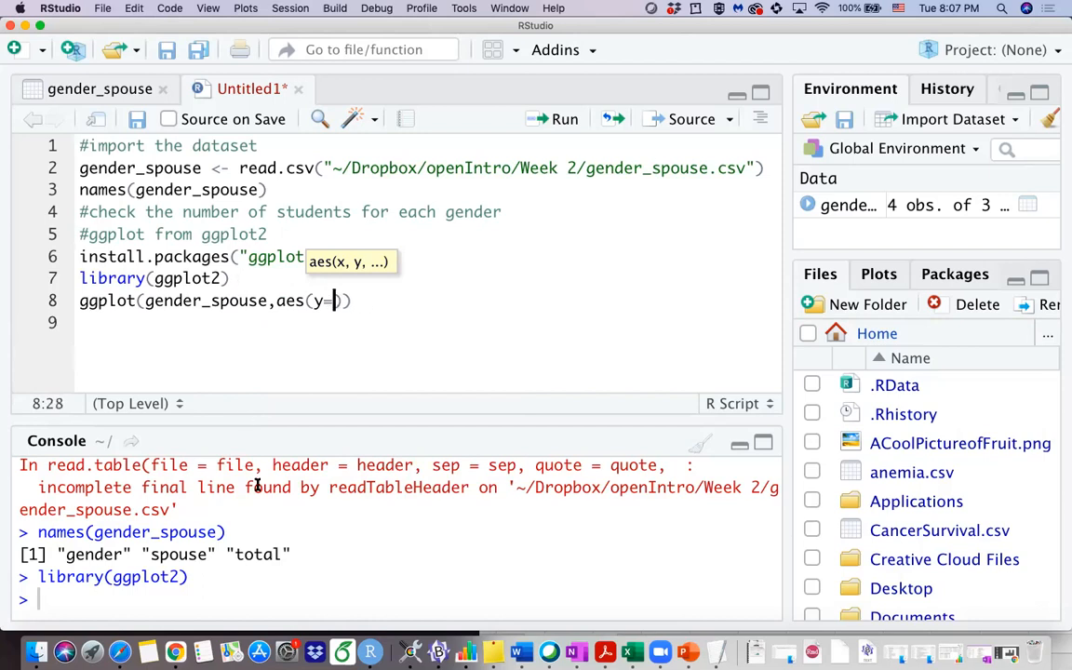
double_click(261, 554)
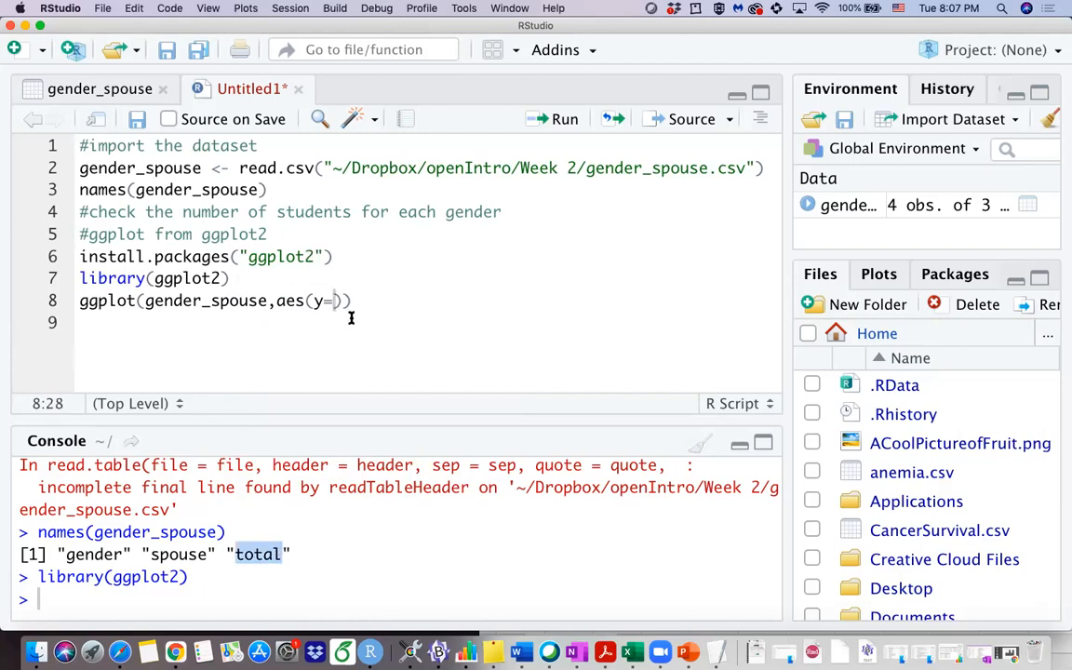
click(331, 299)
text(total,)
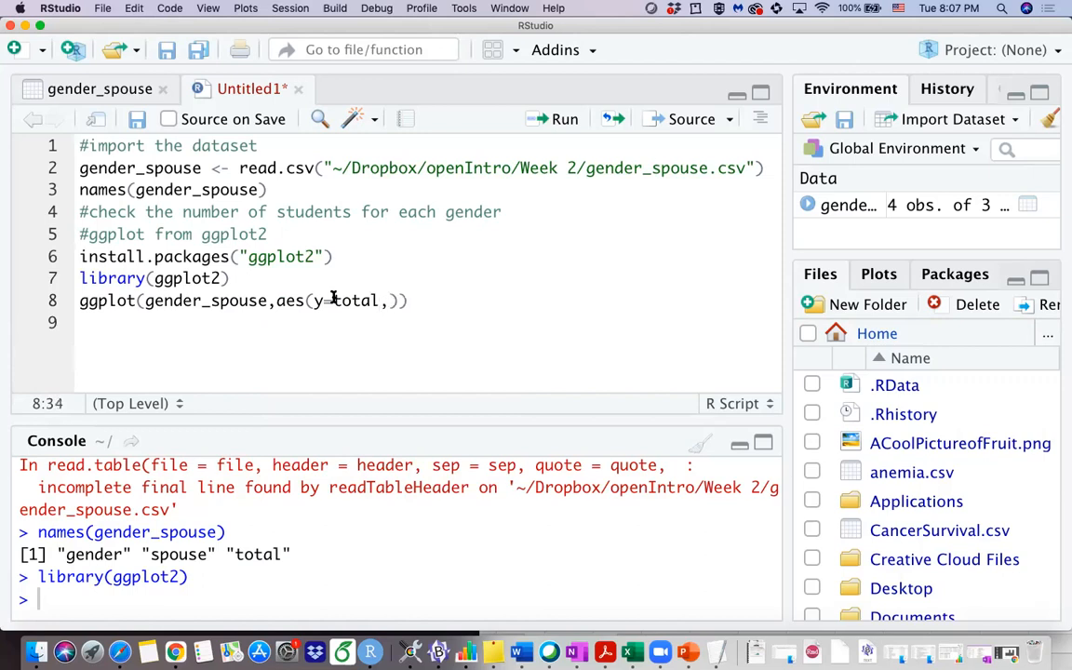
text(x=)
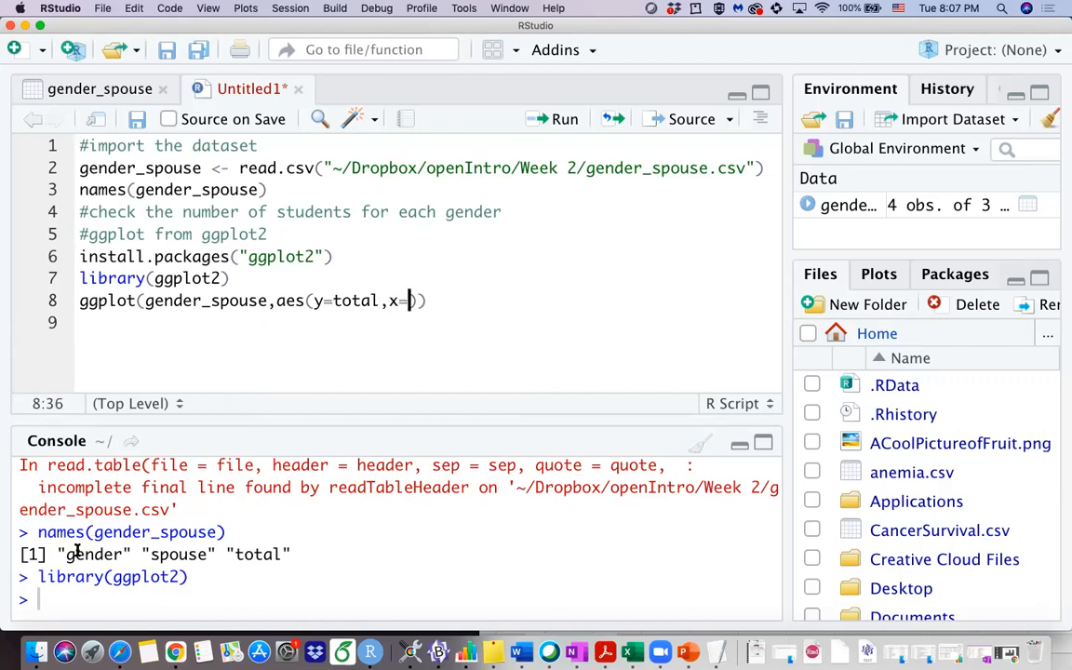
double_click(74, 553)
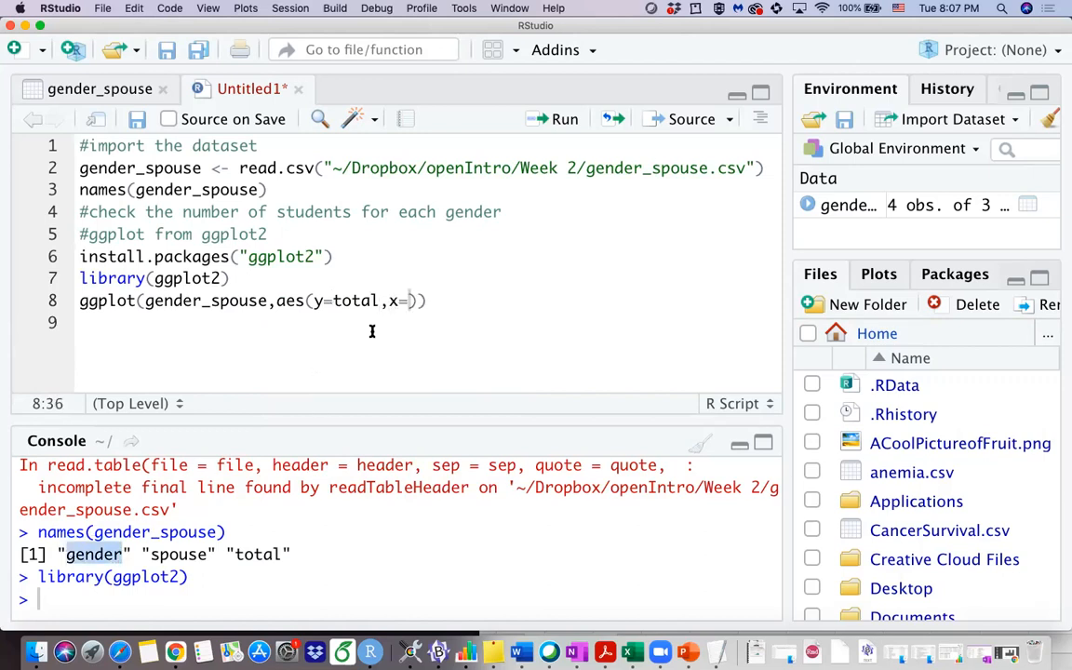
key(super+c)
click(409, 300)
key(super+v)
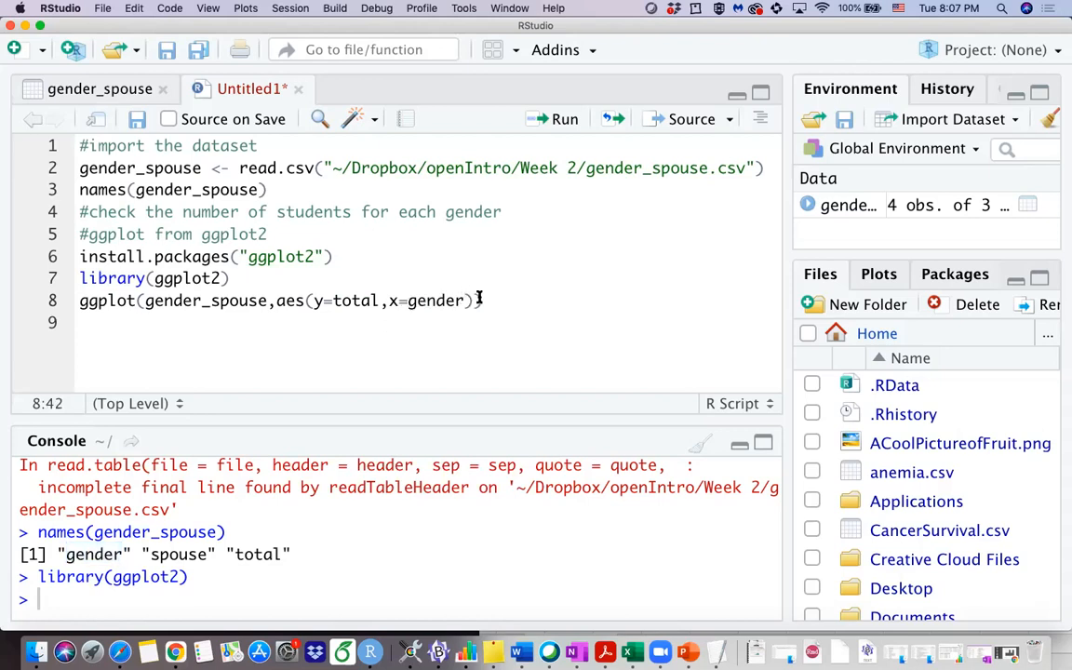
text()))
Append + geom_bar() on line 9 as the bar layer for counting students per gender.
drag(90, 212, 521, 202)
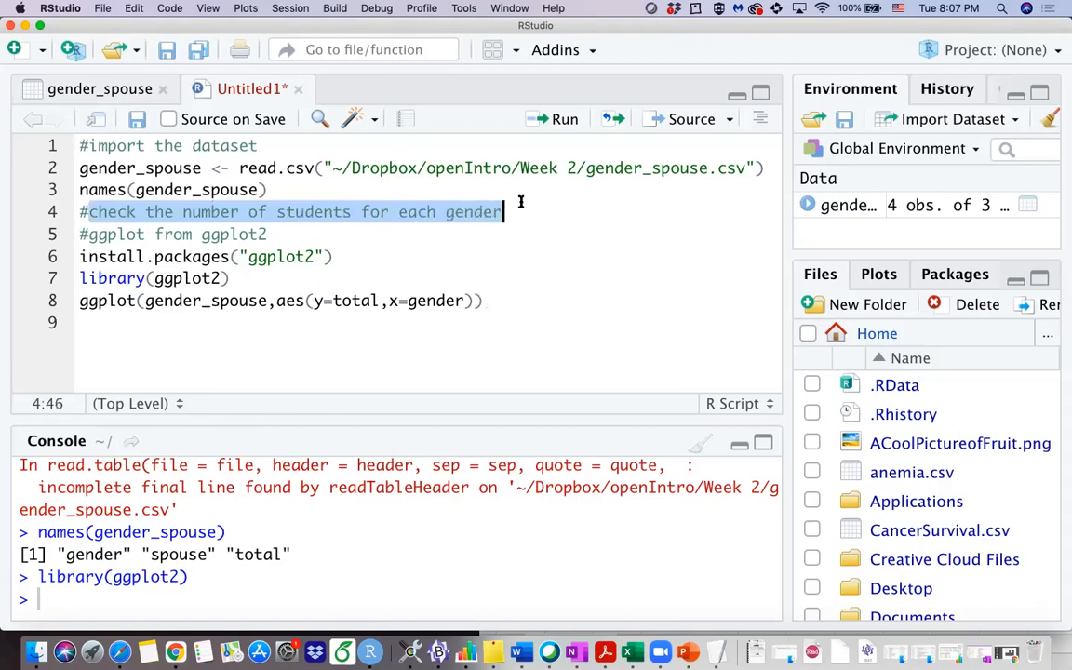
click(520, 202)
click(472, 298)
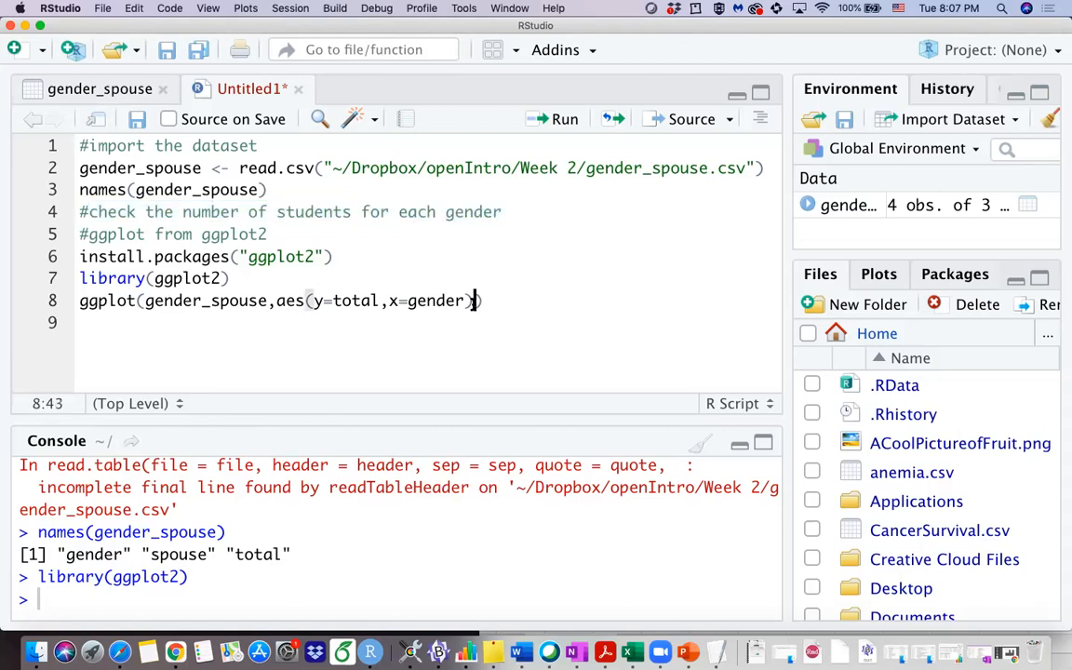
text(+)
key(Return)
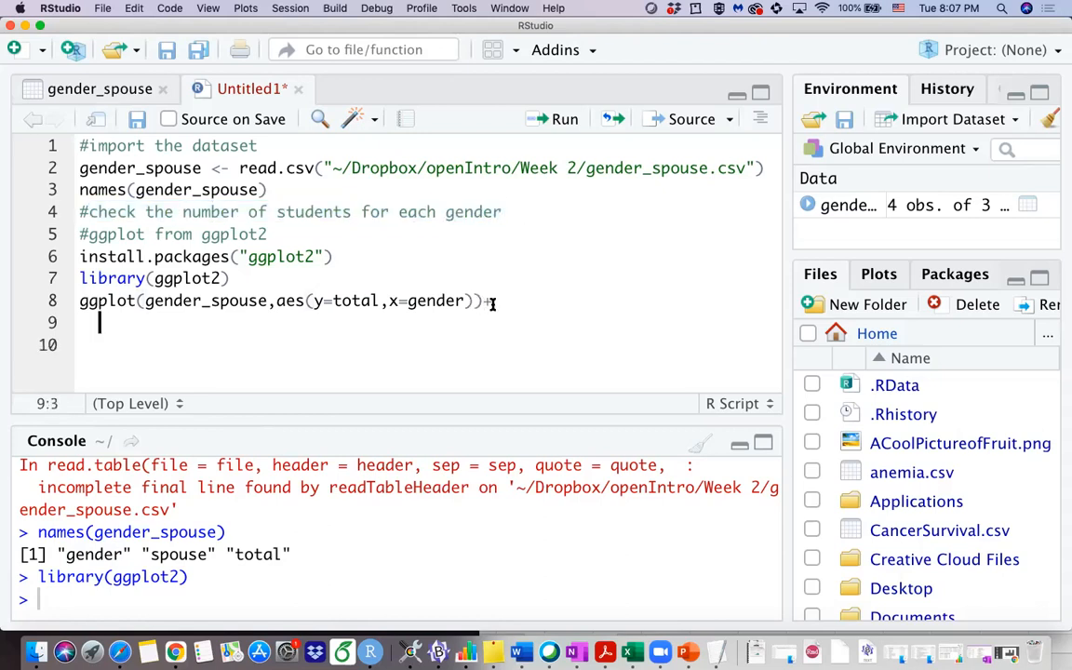
text(geo)
text(m_ba)
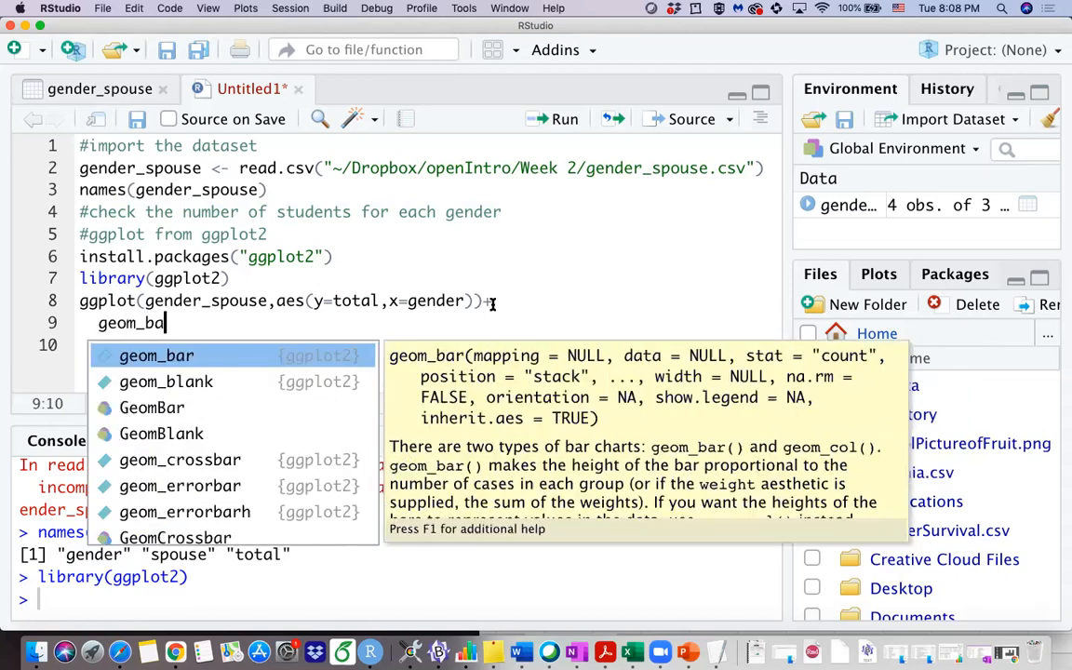
text(r)
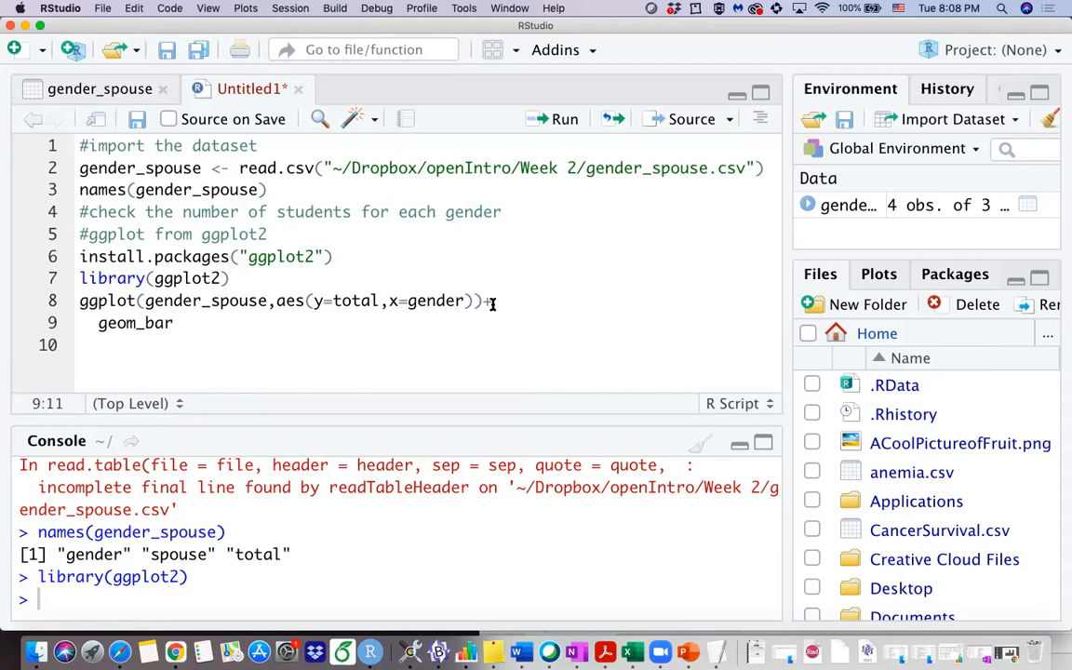
text(())
click(275, 300)
Run the chart, hit the stat_count error, and change line 9 to geom_bar(stat="identity").
click(562, 120)
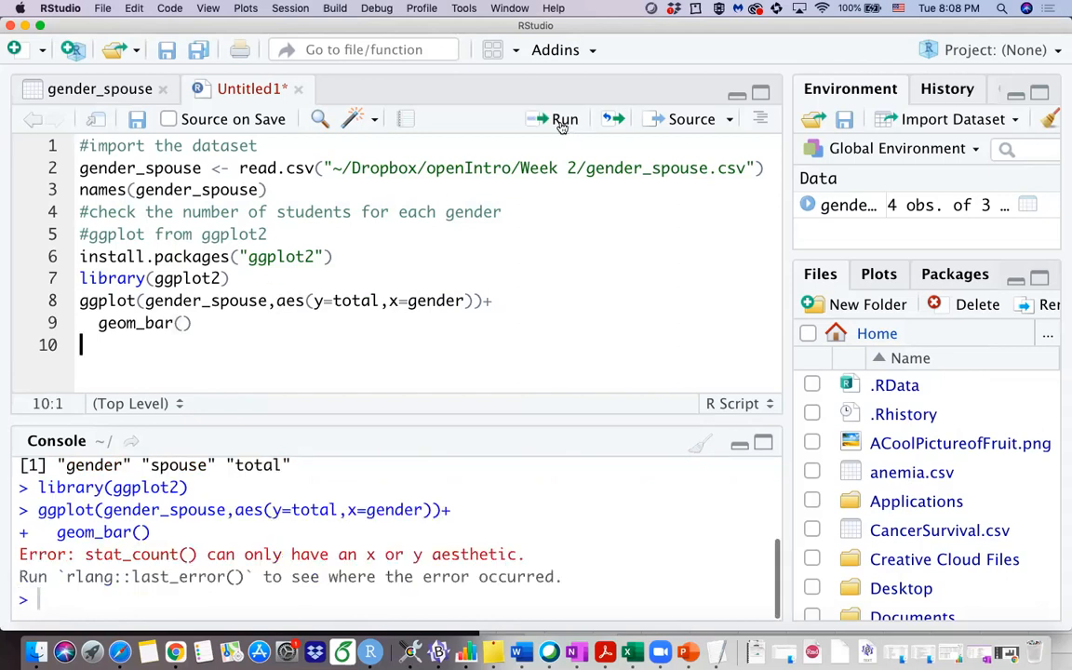
click(183, 322)
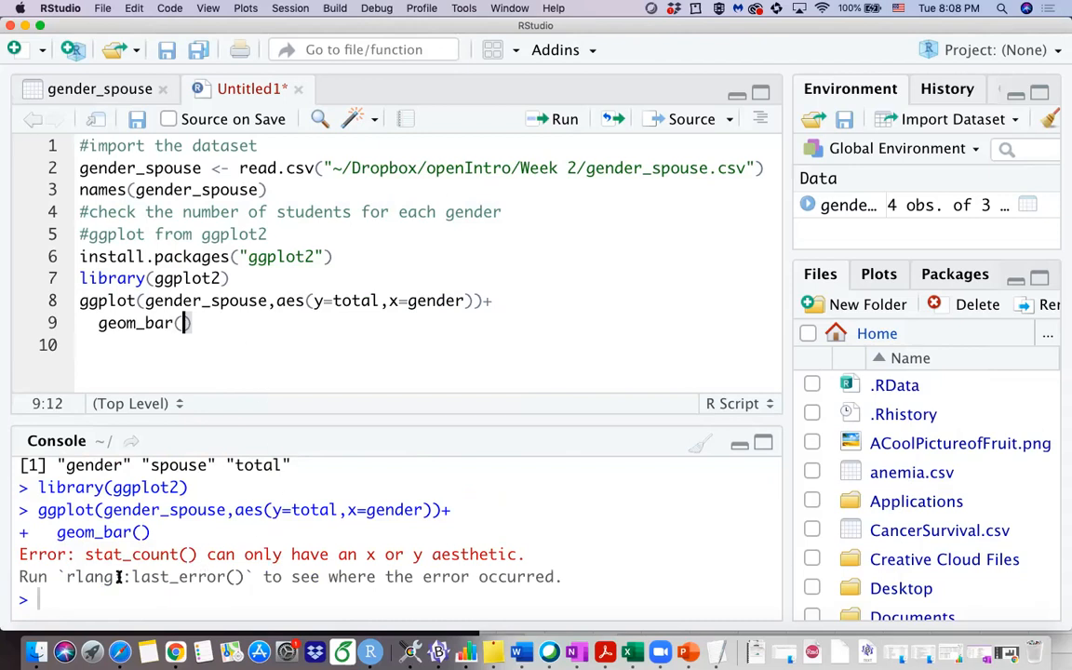
drag(85, 554, 209, 554)
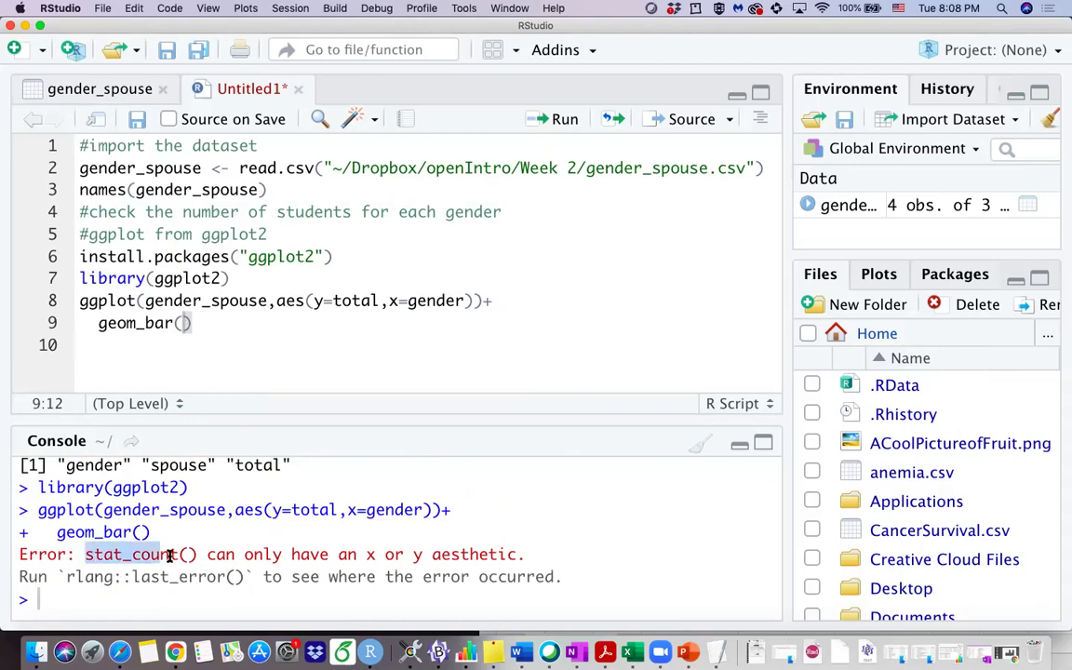
click(186, 323)
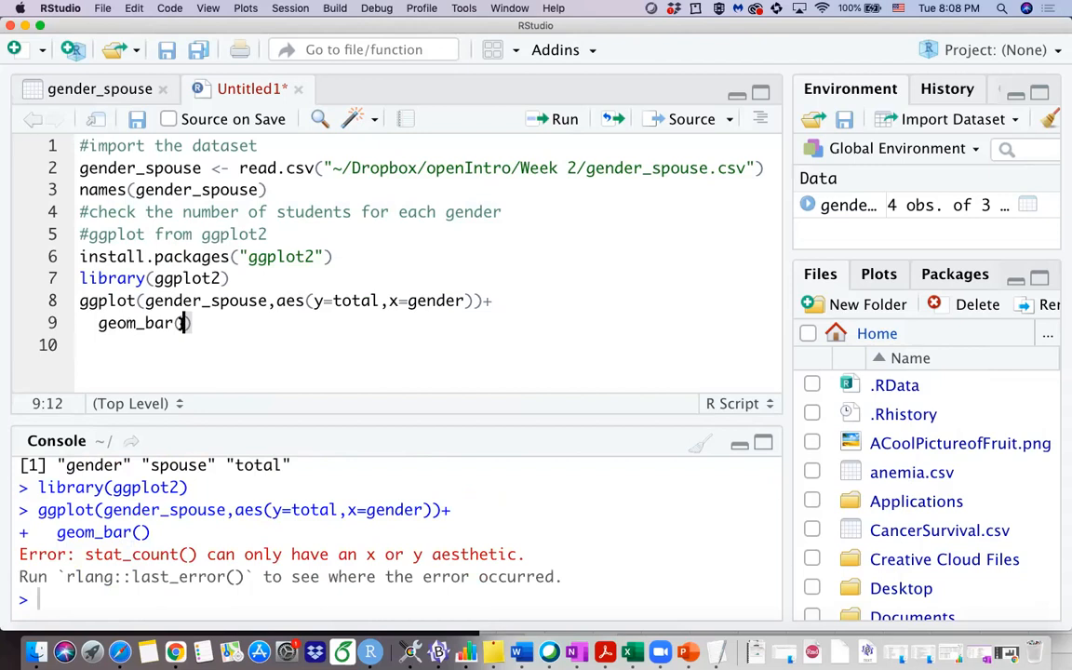
text(stat)
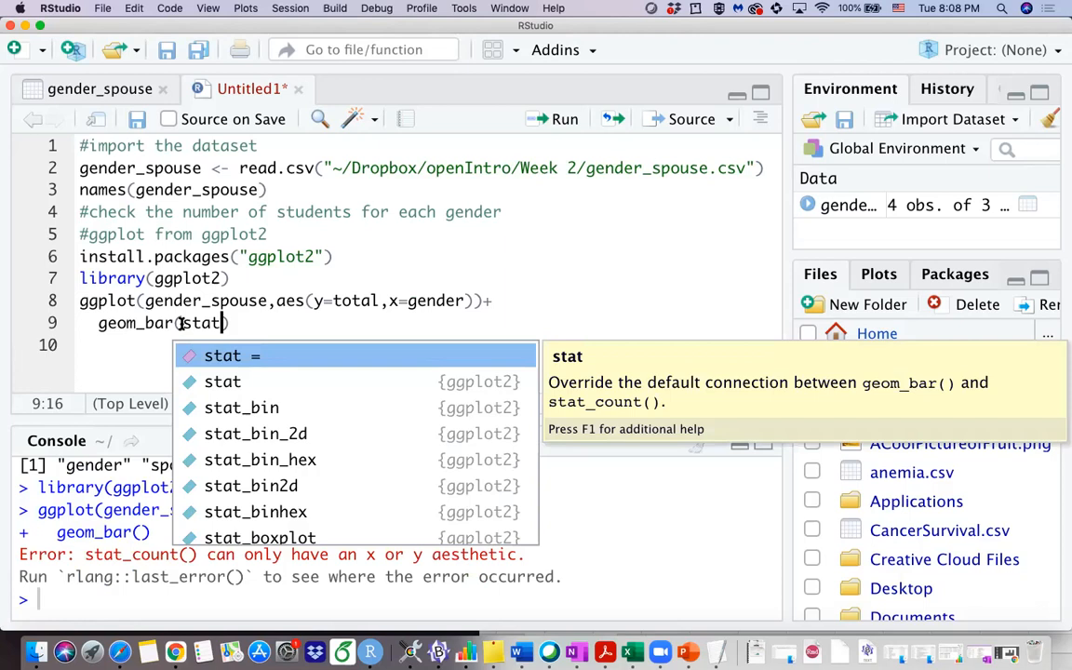
text(=)
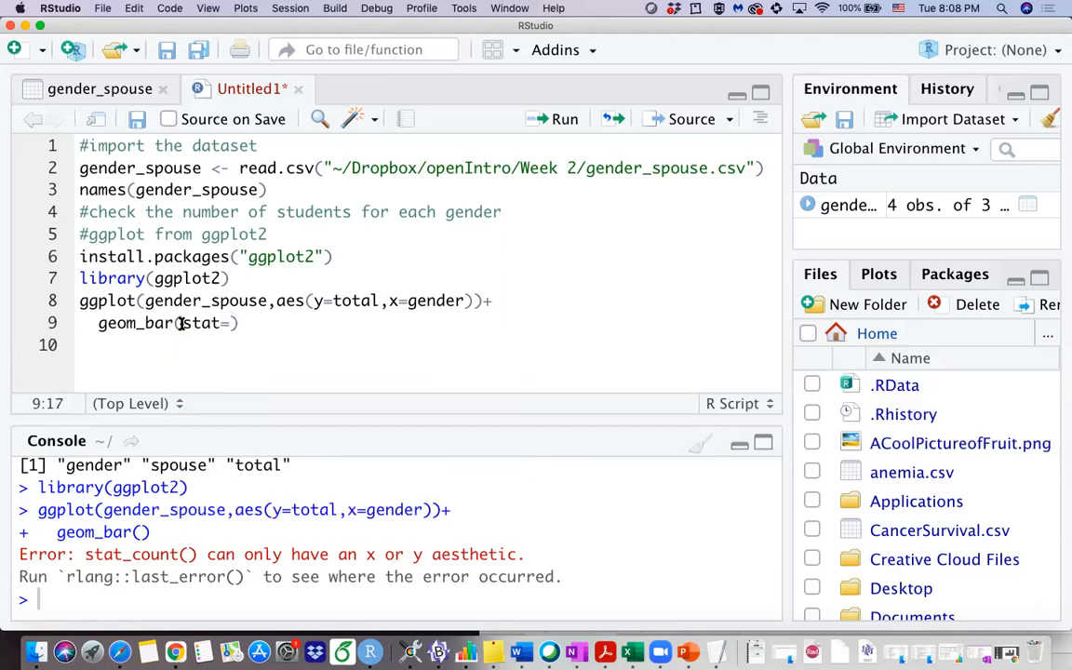
text("ind)
key(BackSpace)
key(BackSpace)
text(de)
text(ntity)
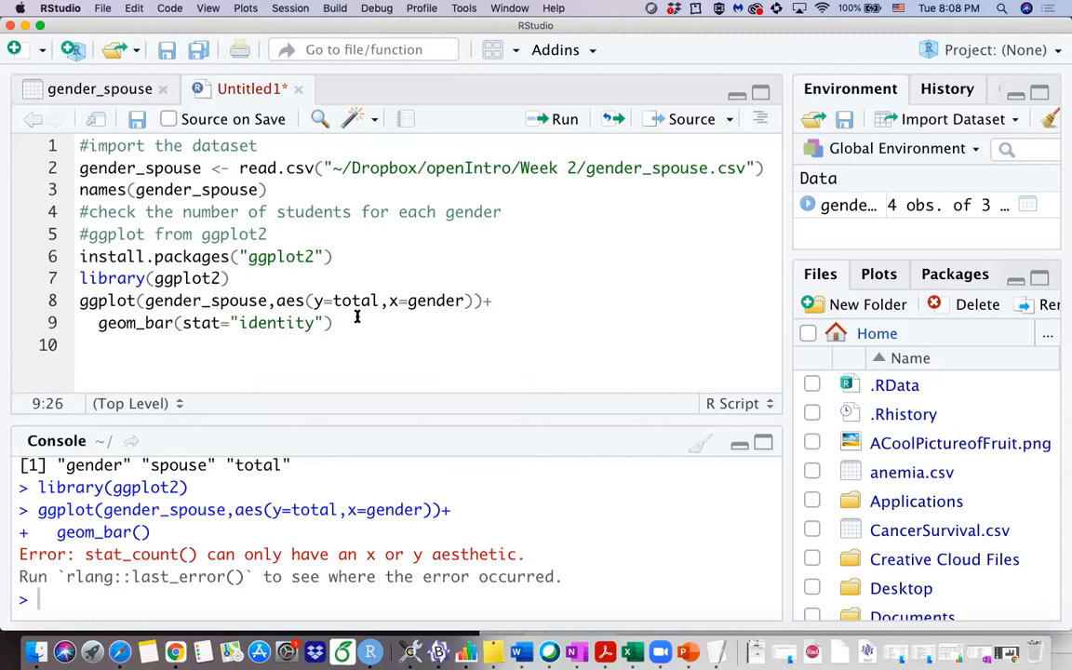
double_click(354, 300)
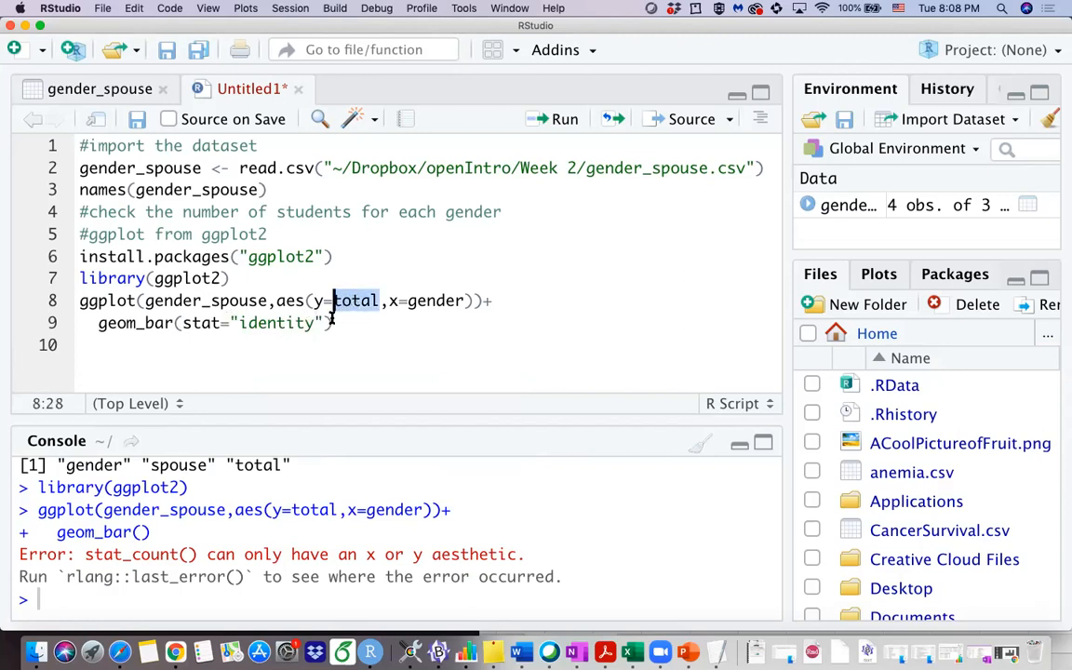
click(337, 323)
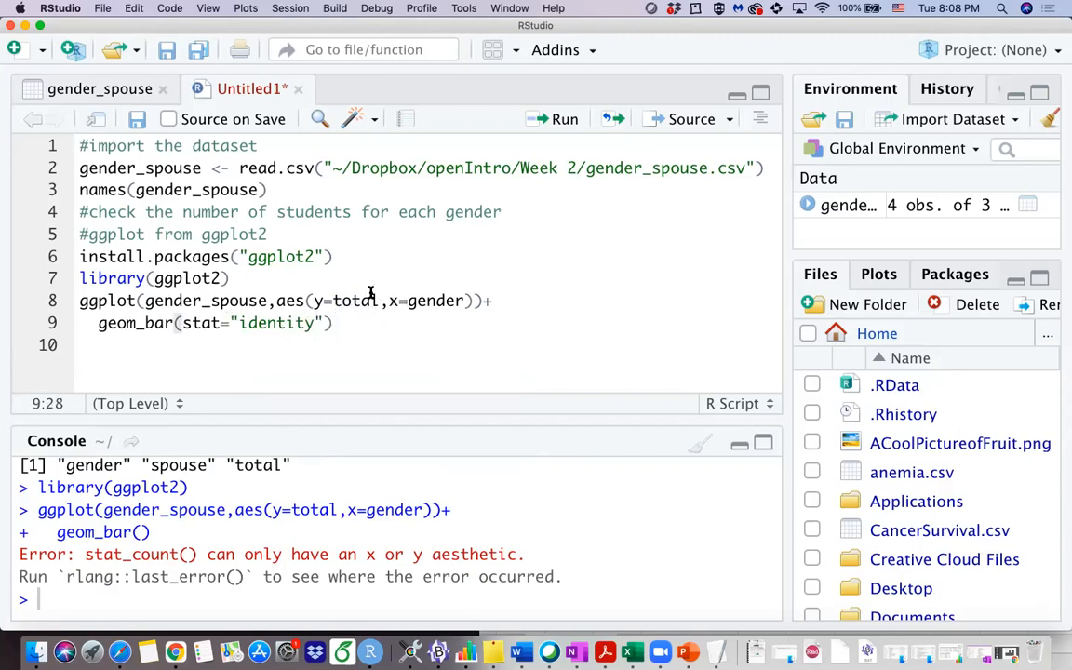
Run the corrected code to draw the total bar chart for Female and Male, adding a blank line after library.
click(556, 119)
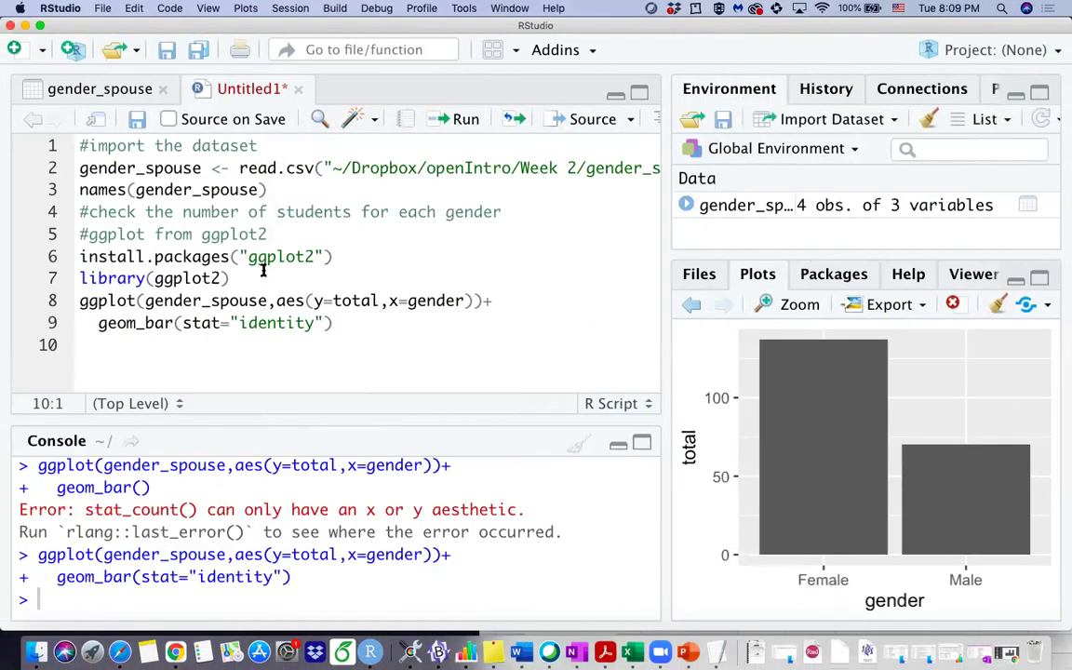
click(263, 275)
key(Return)
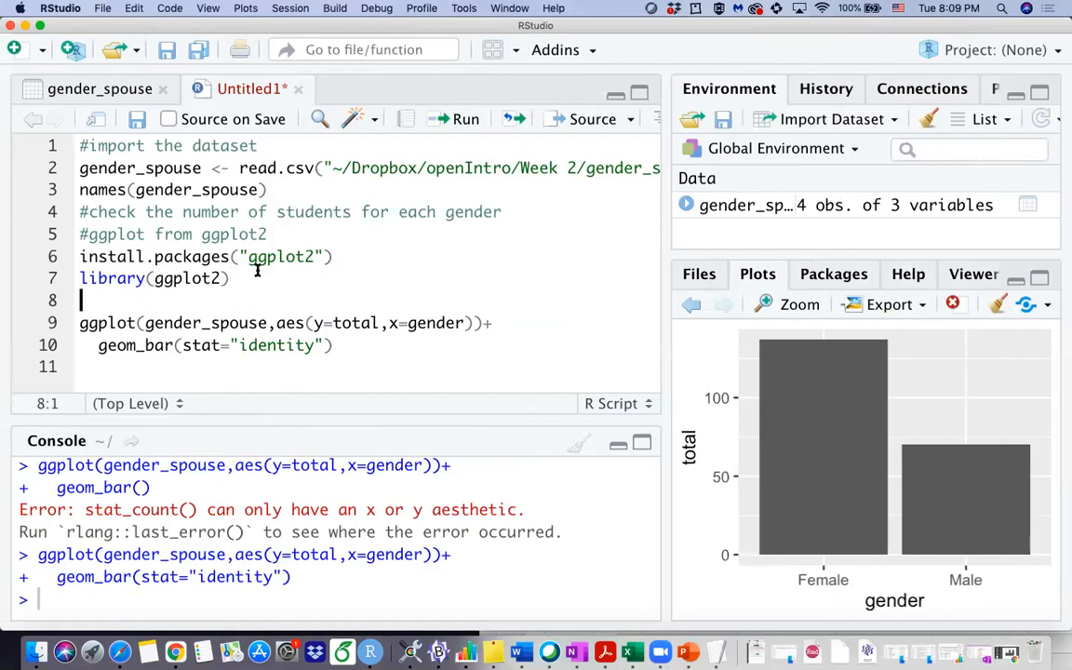
text(#)
key(BackSpace)
key(BackSpace)
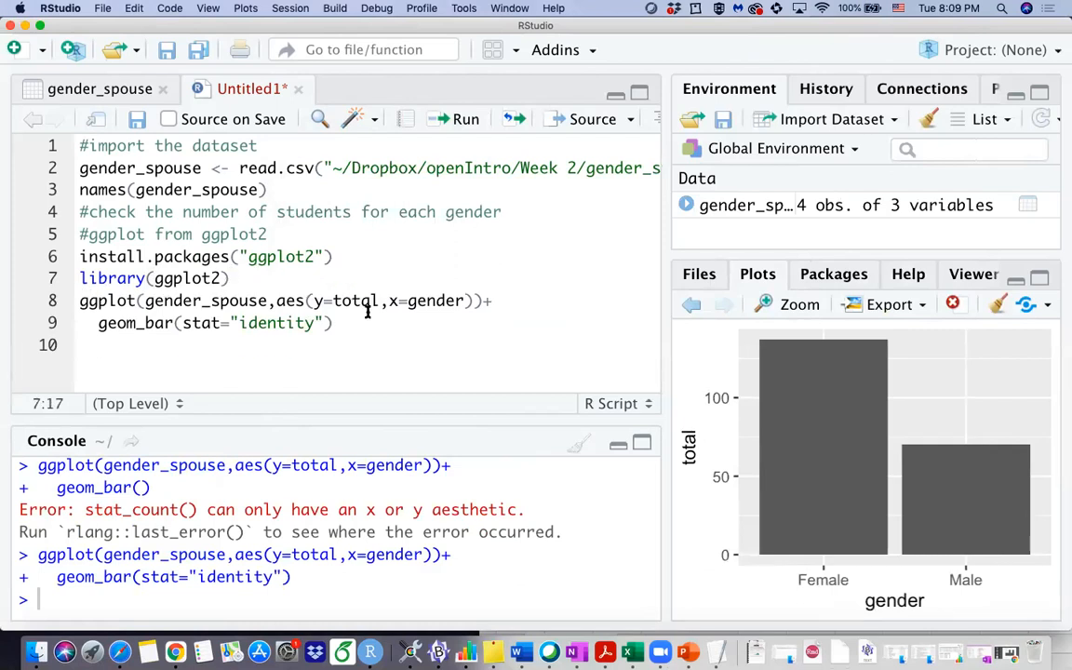
Add the comment ##the yes/no in different gender below the first chart code.
click(336, 322)
key(Return)
text(#)
text(#)
text(h)
text(he )
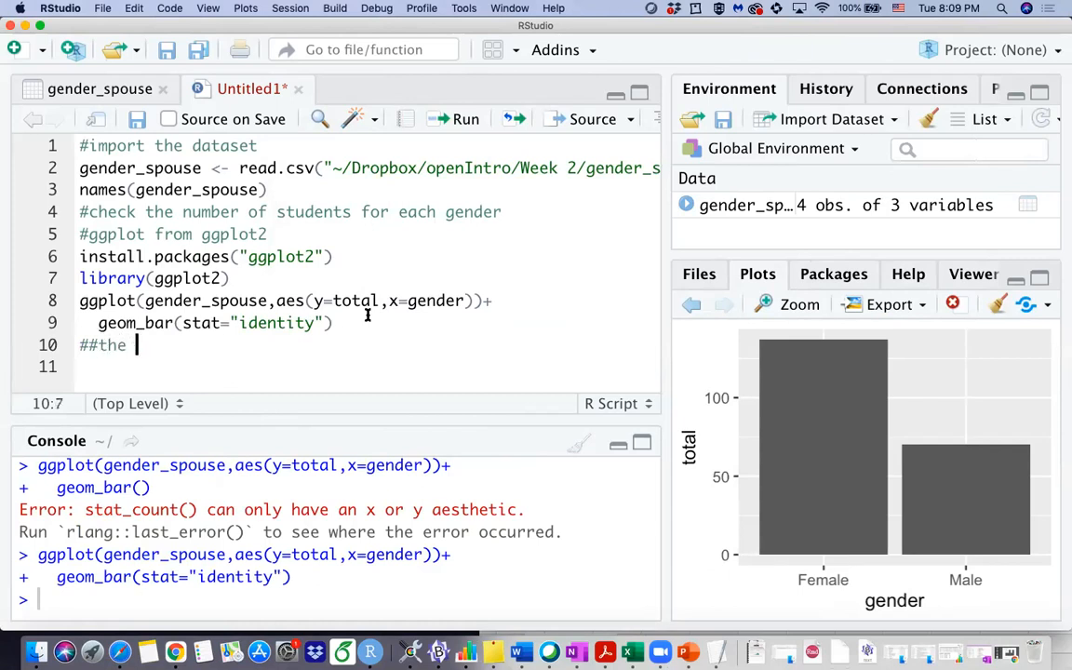
text(yes/no in )
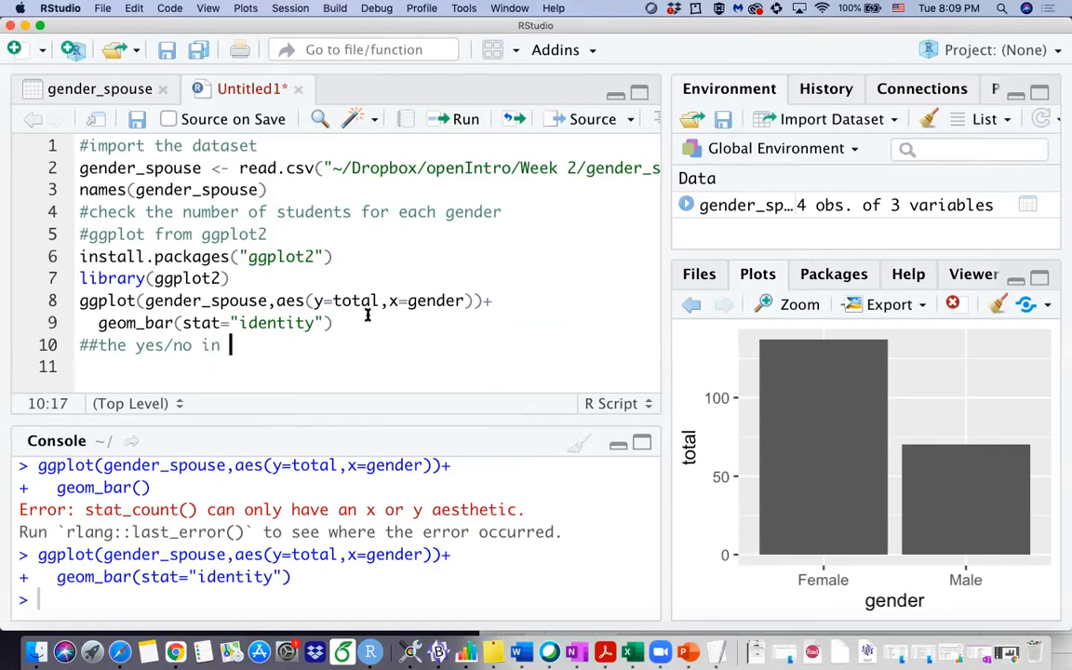
text(differeng)
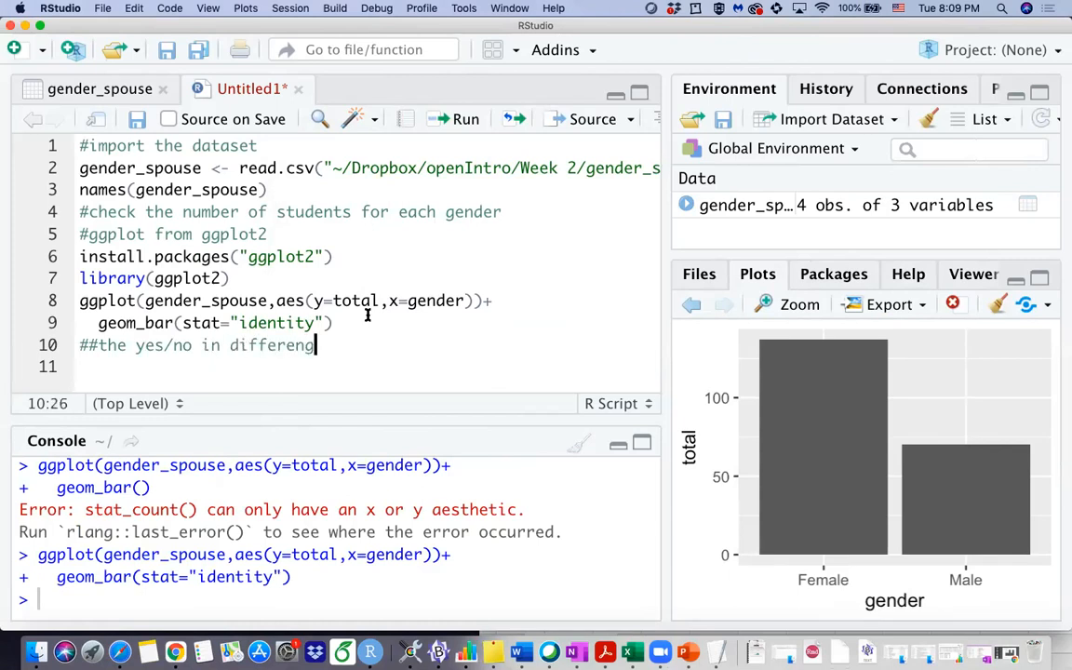
key(BackSpace)
text(t gender)
key(Return)
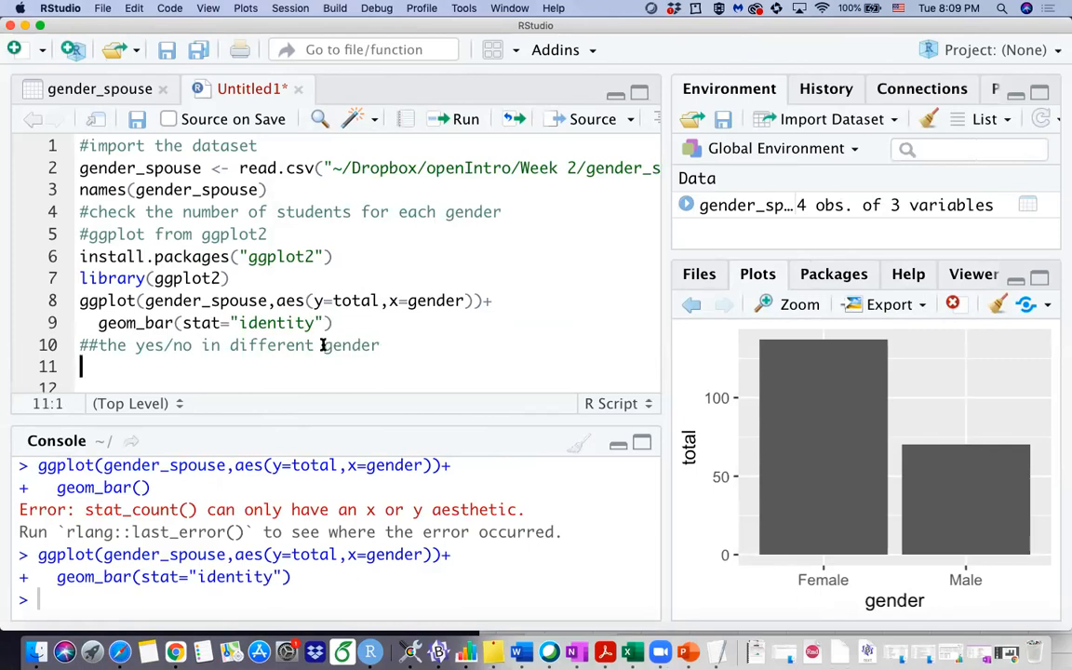
drag(375, 345, 322, 345)
click(383, 345)
click(390, 365)
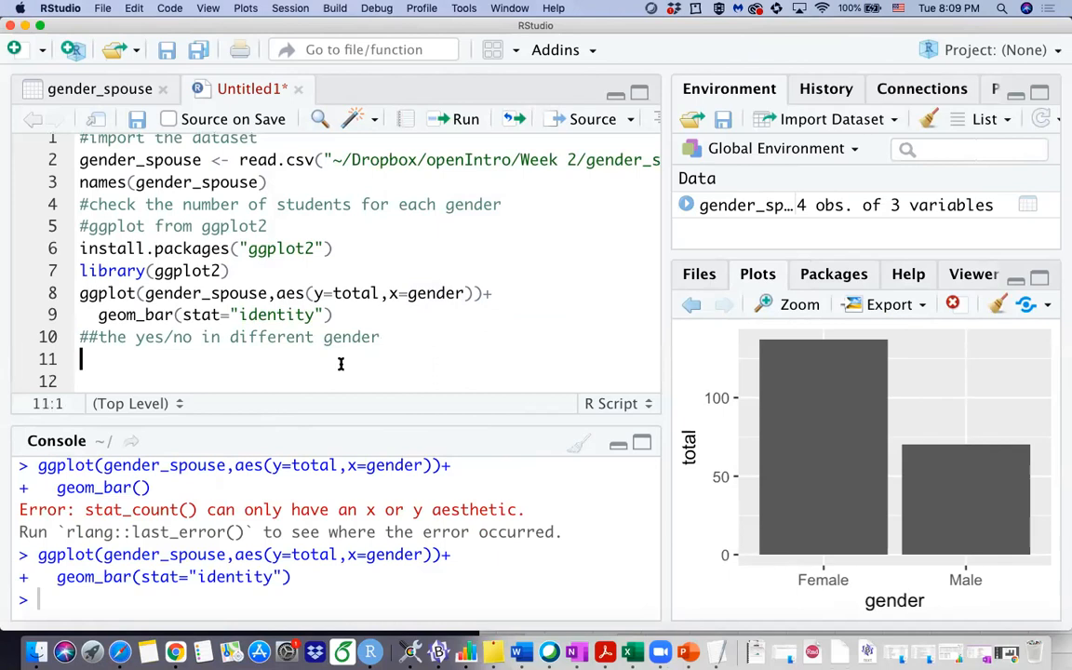
text(ggplot)
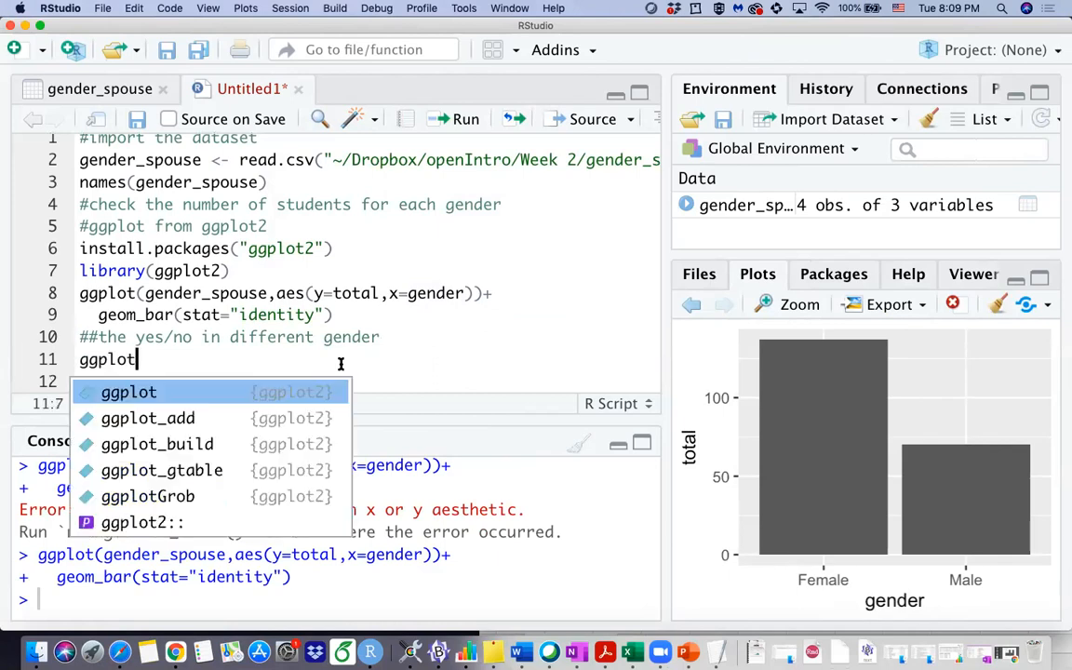
text((gende)
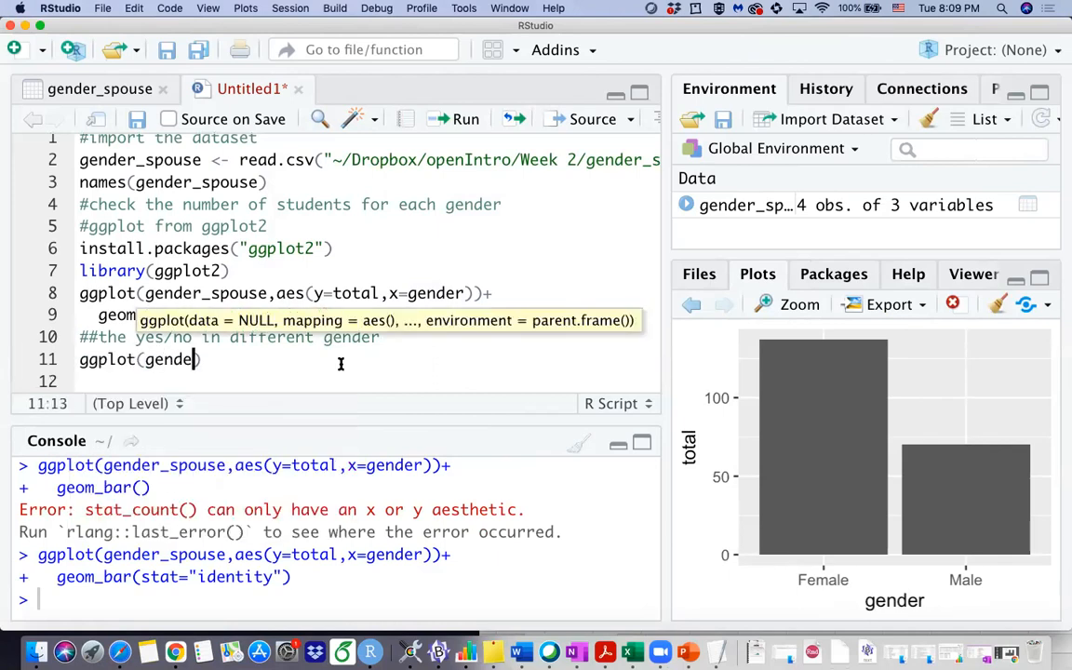
text(r)
Write and run ggplot(gender_spouse,aes(y=total,x=gender,fill=spouse))+geom_bar(stat="identity") for stacked bars.
key(Tab)
text(,)
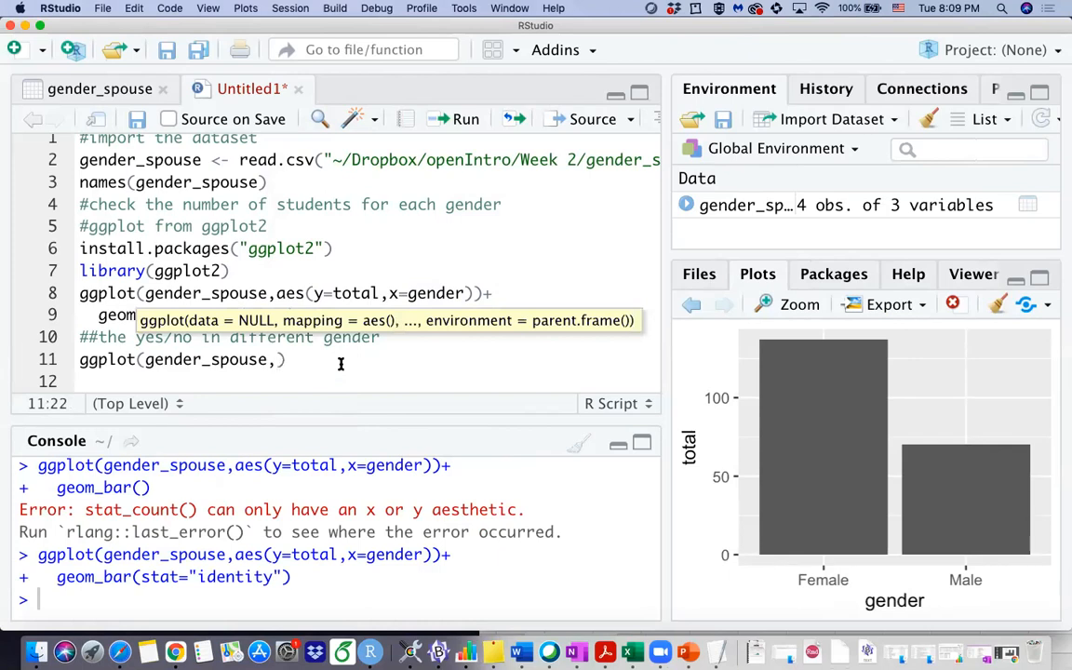
text(aes(y)
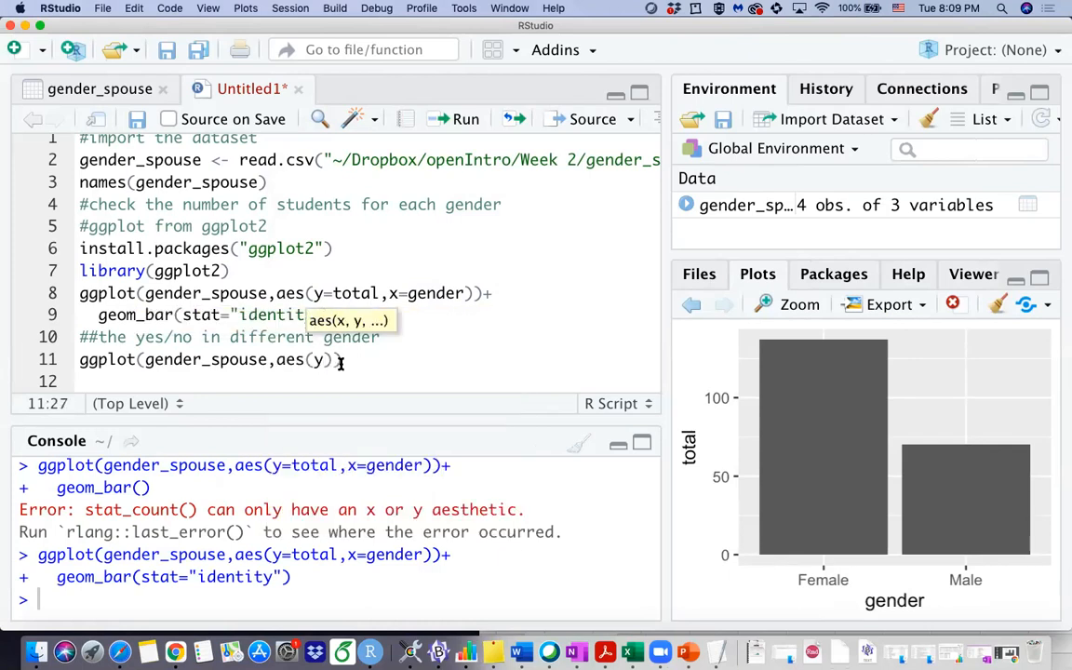
text(=total)
text(,x=gend)
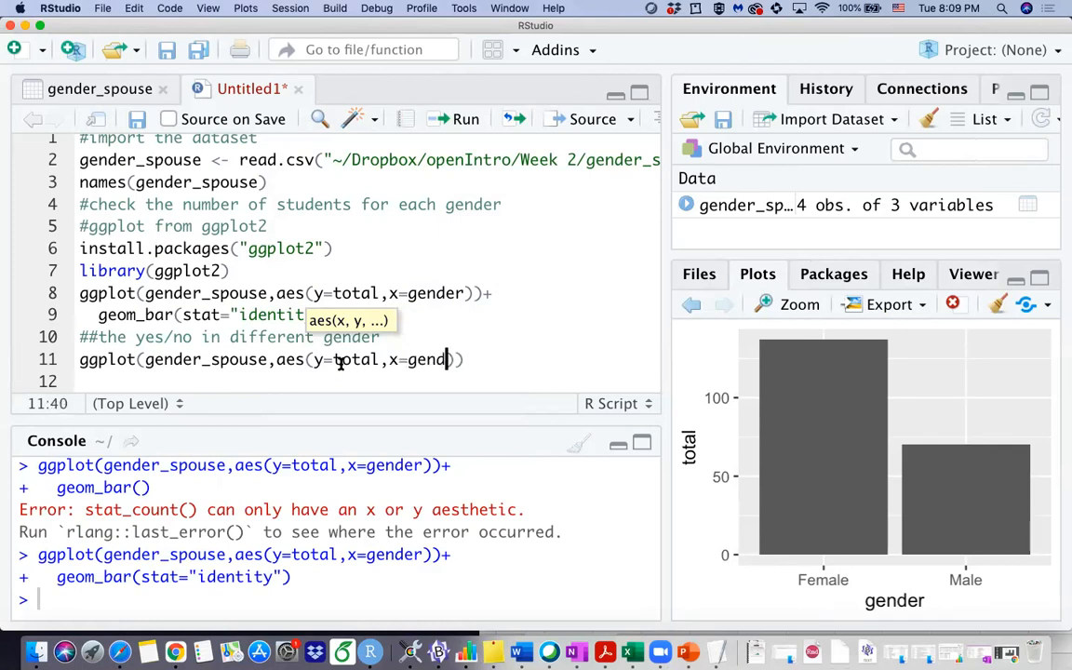
text(er))
key(Left)
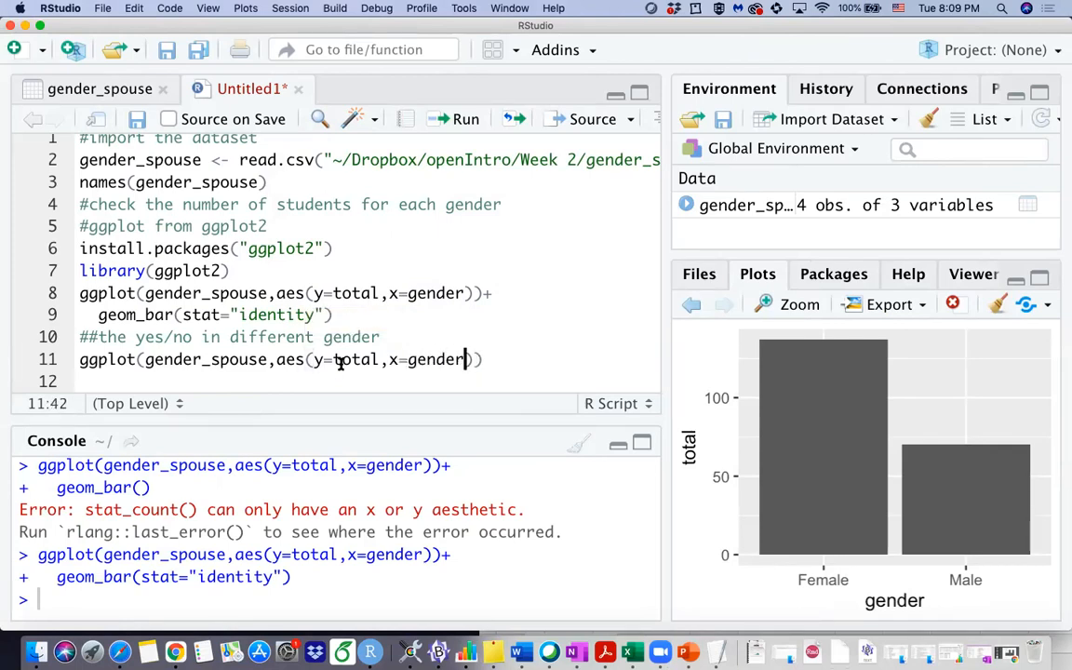
text(,fill)
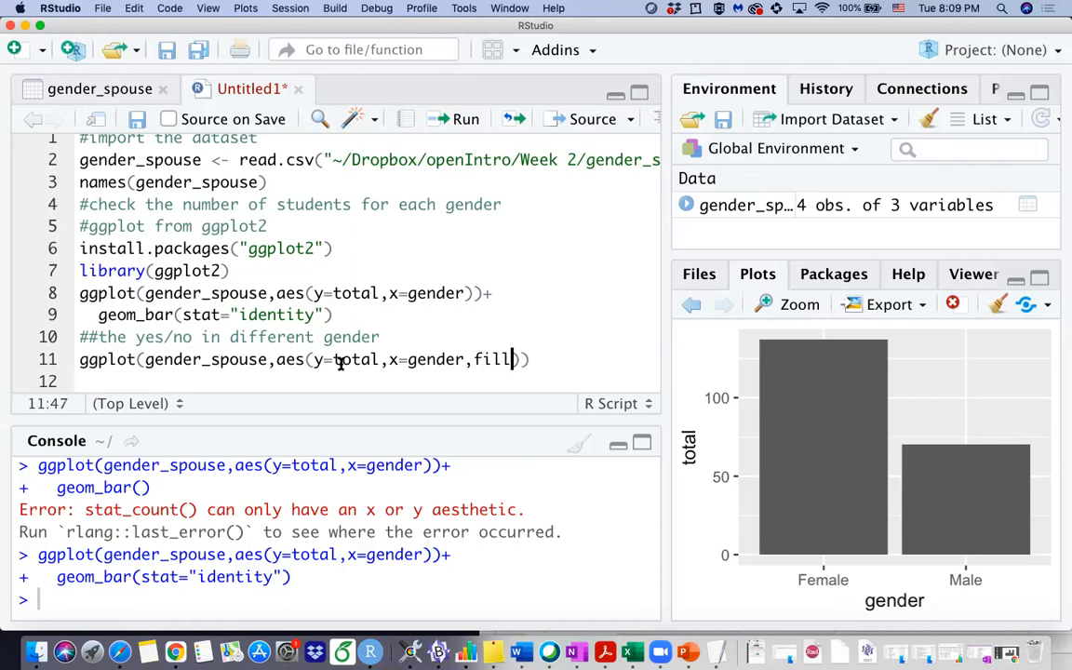
text(=)
scroll(204, 521, up, 3)
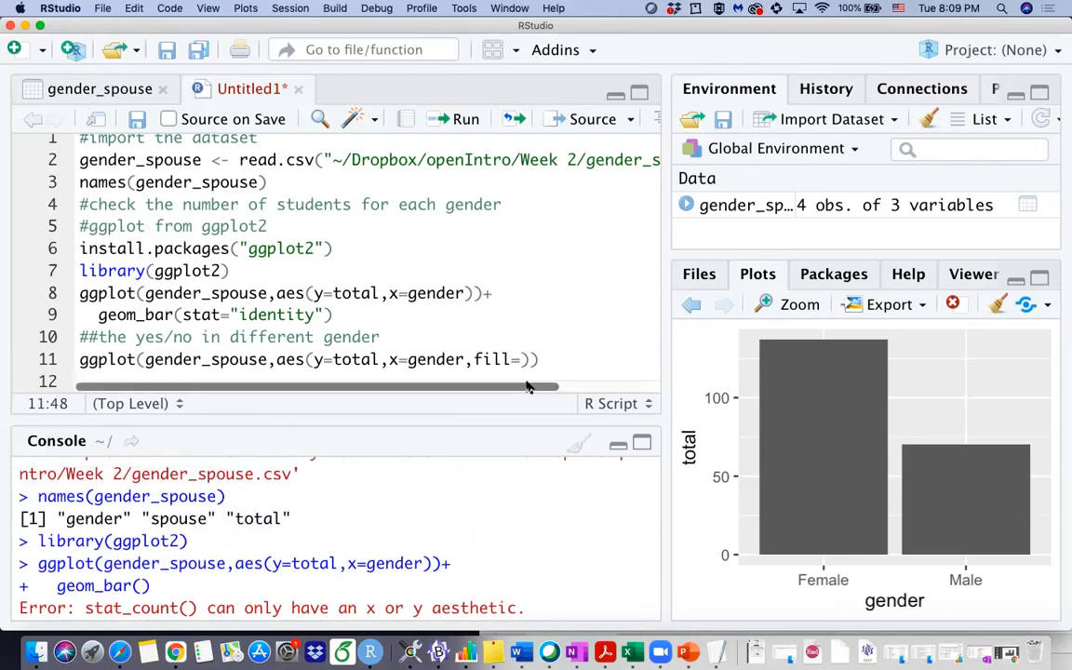
text(spouse)
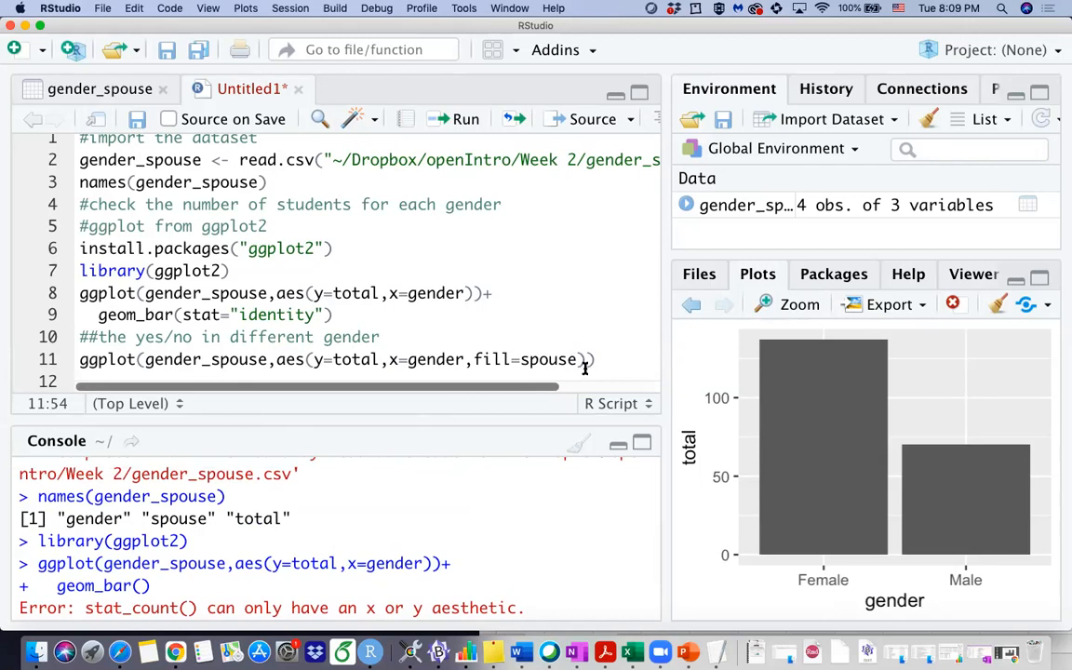
click(598, 360)
text(+)
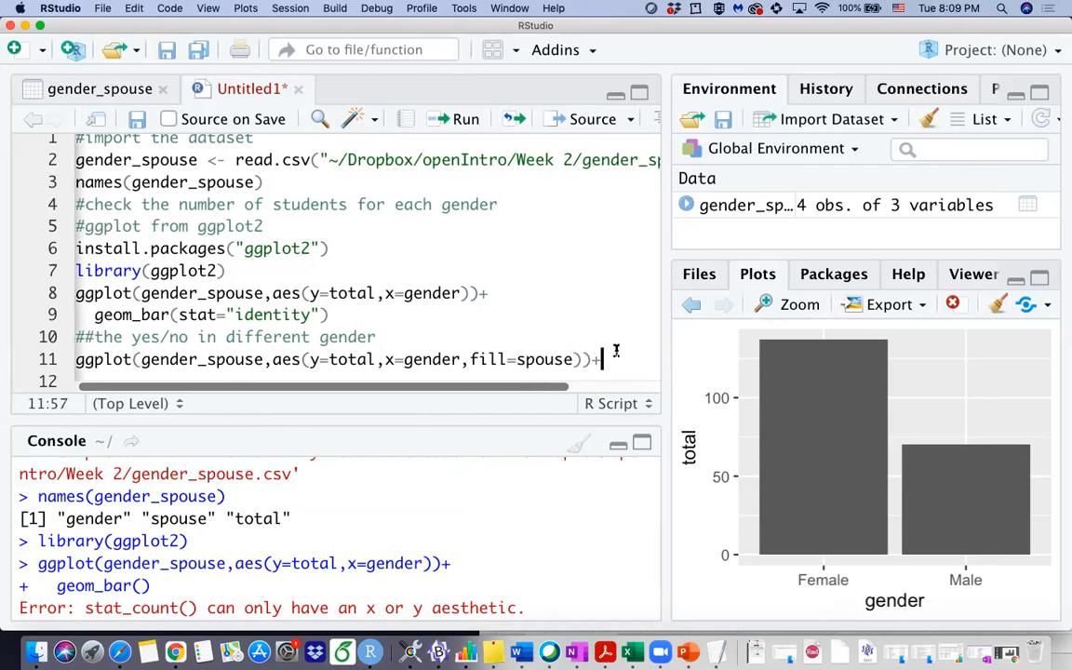
key(Return)
text(geom_bar()
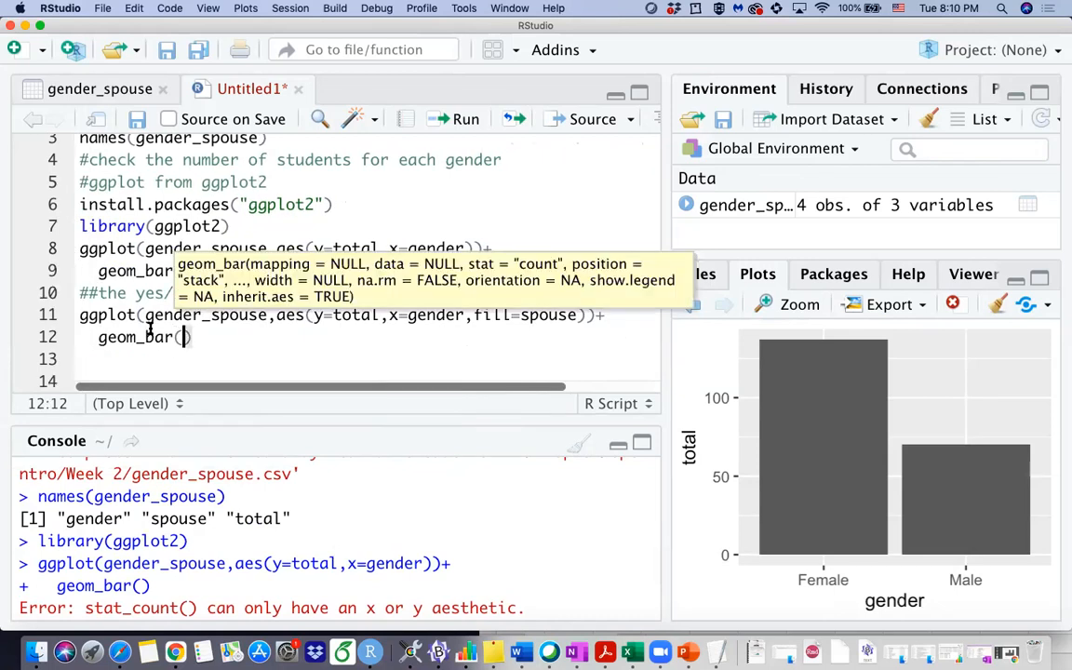
text(st)
text(at=i)
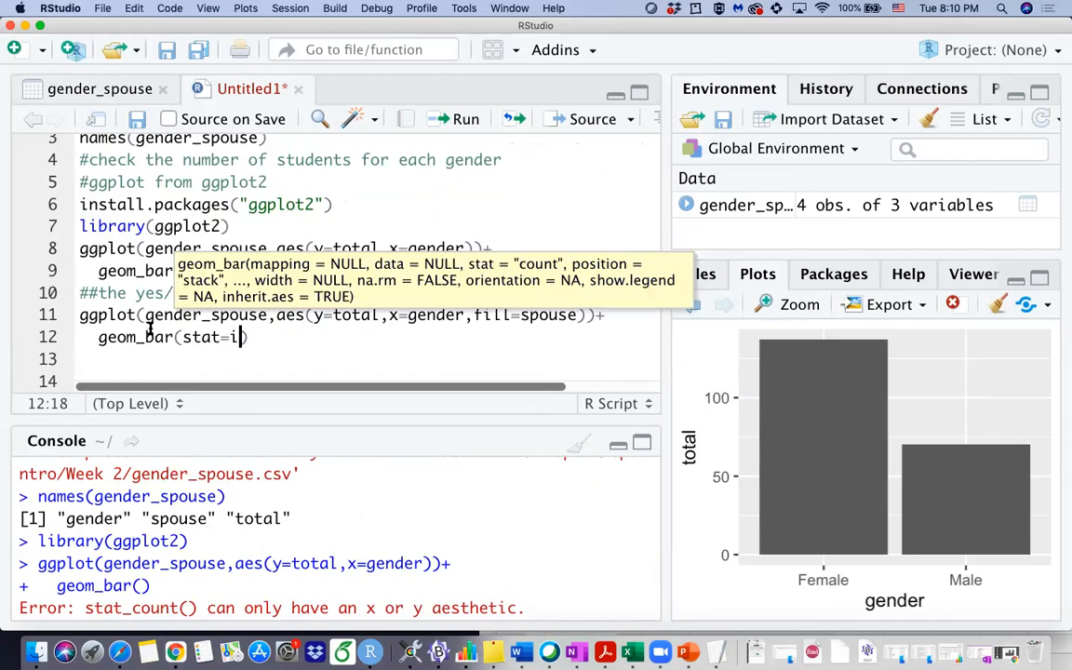
key(BackSpace)
text("iden)
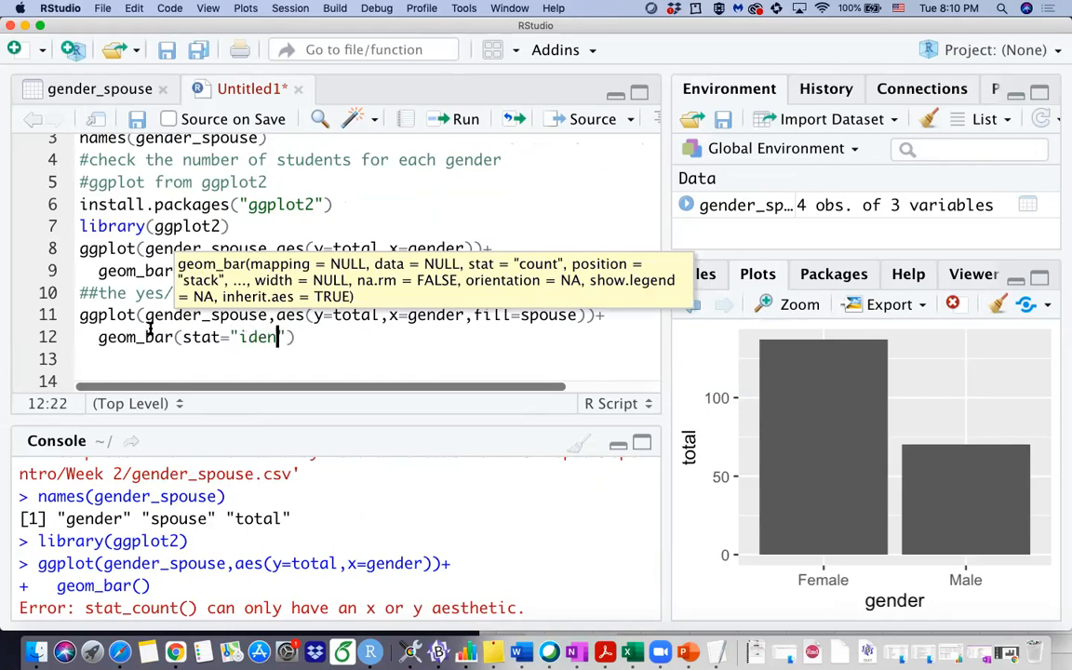
text(tity)
click(331, 337)
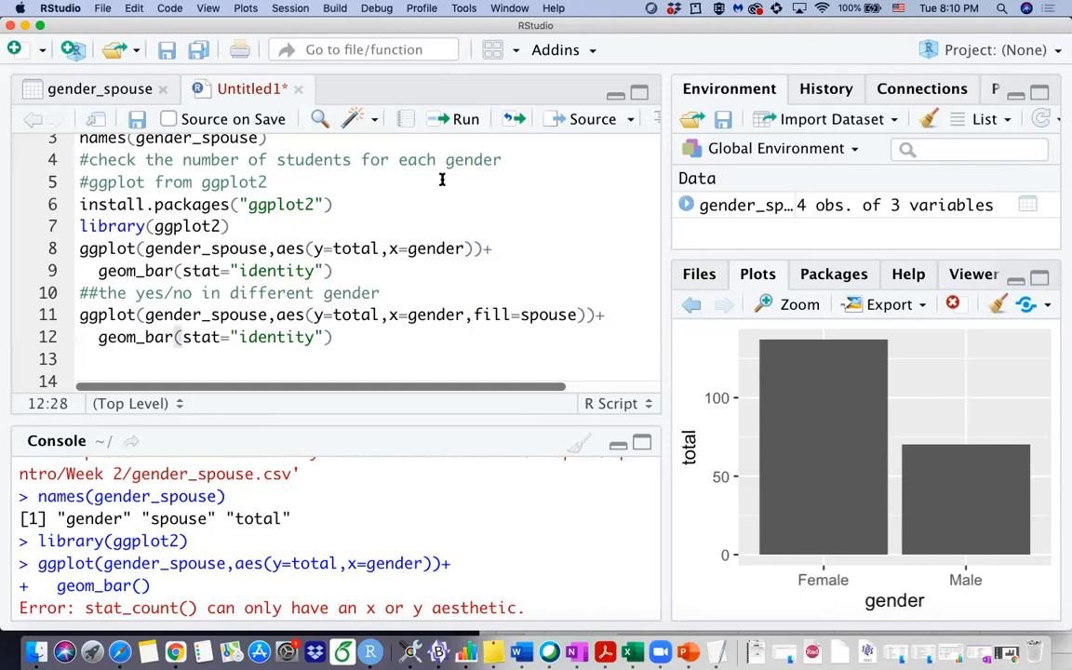
click(465, 119)
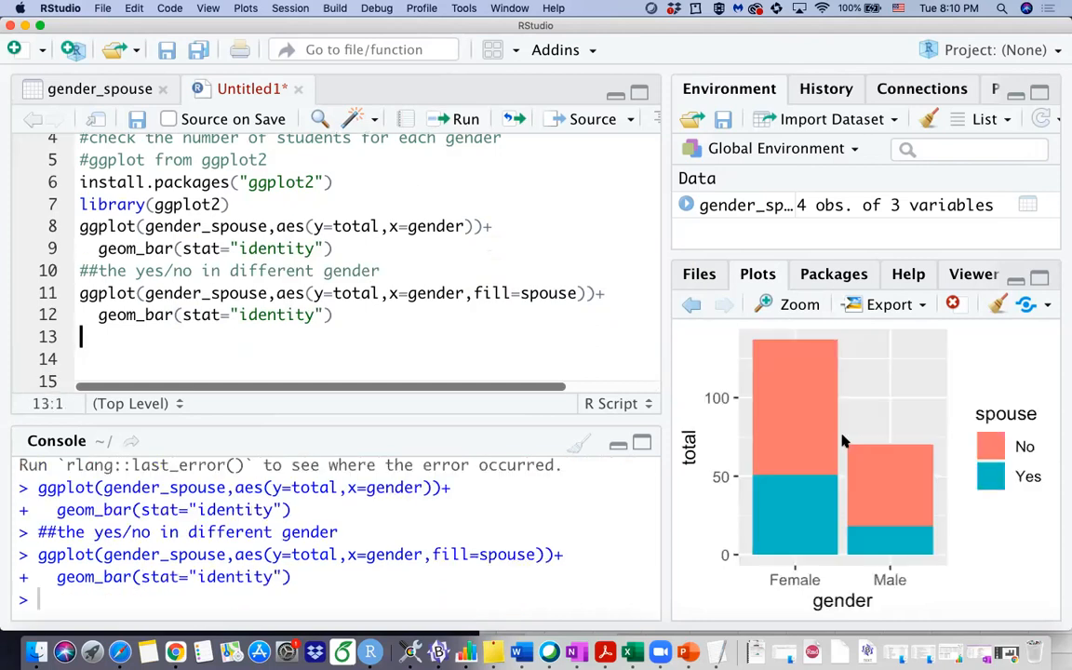
click(799, 305)
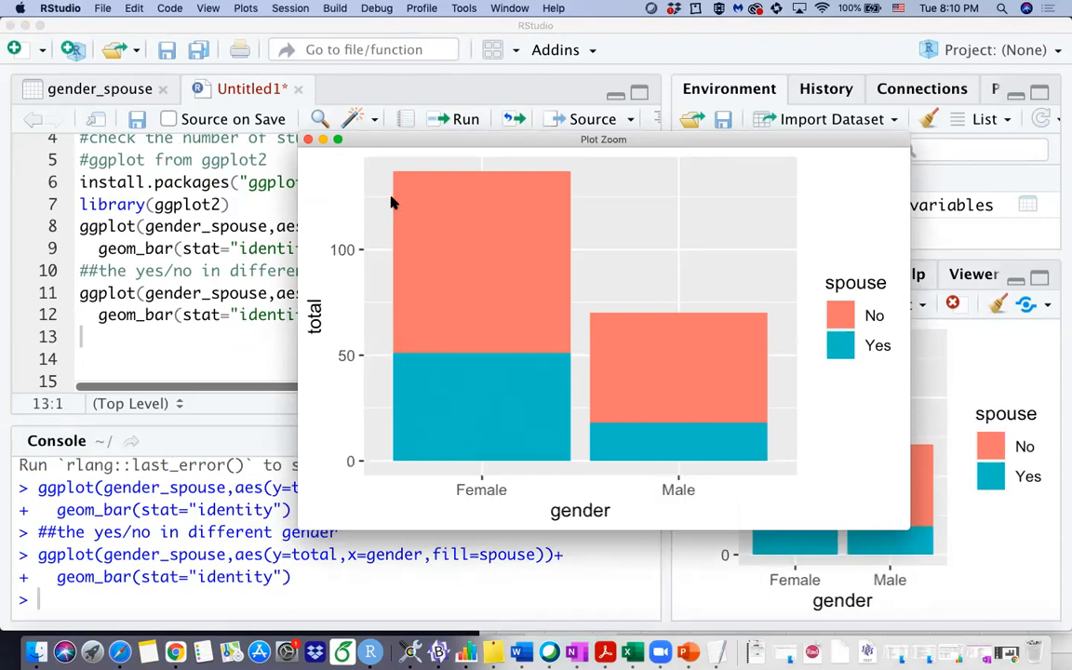
click(309, 140)
click(349, 316)
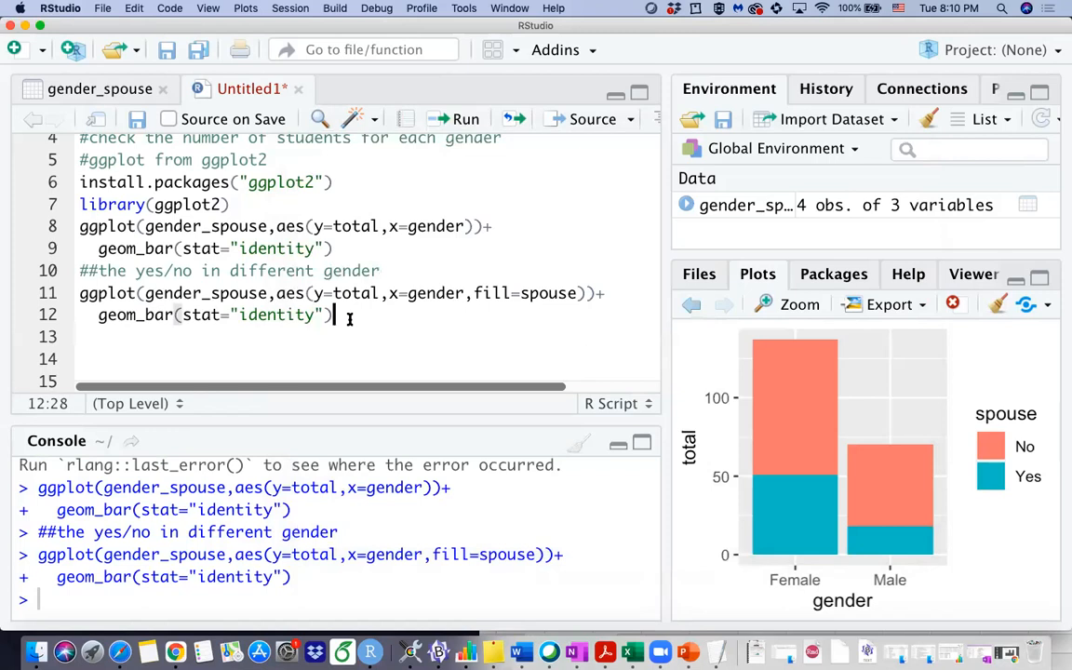
click(107, 340)
Add a comment about the yes/no by gender in percentage on line 14.
click(219, 353)
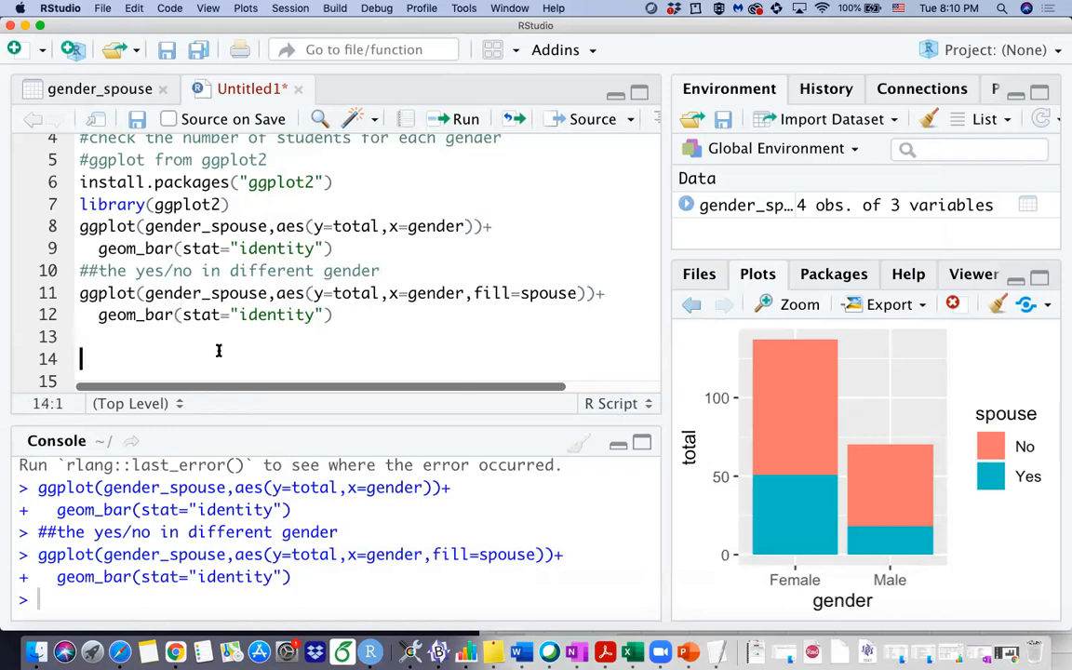
text(##)
text(y)
text(es/no in )
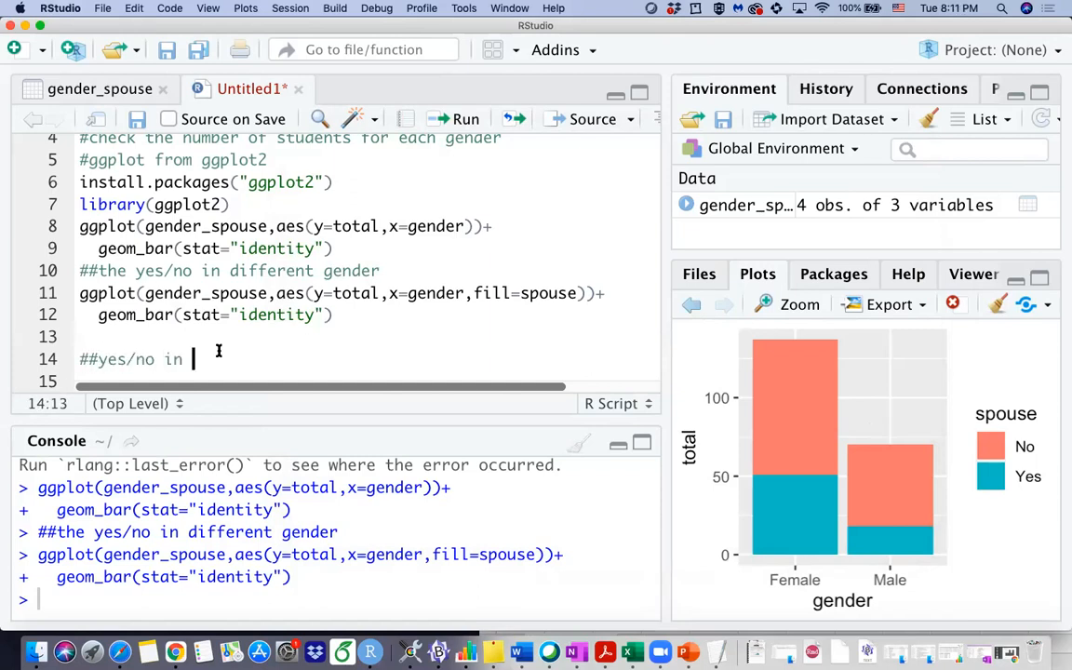
text(different)
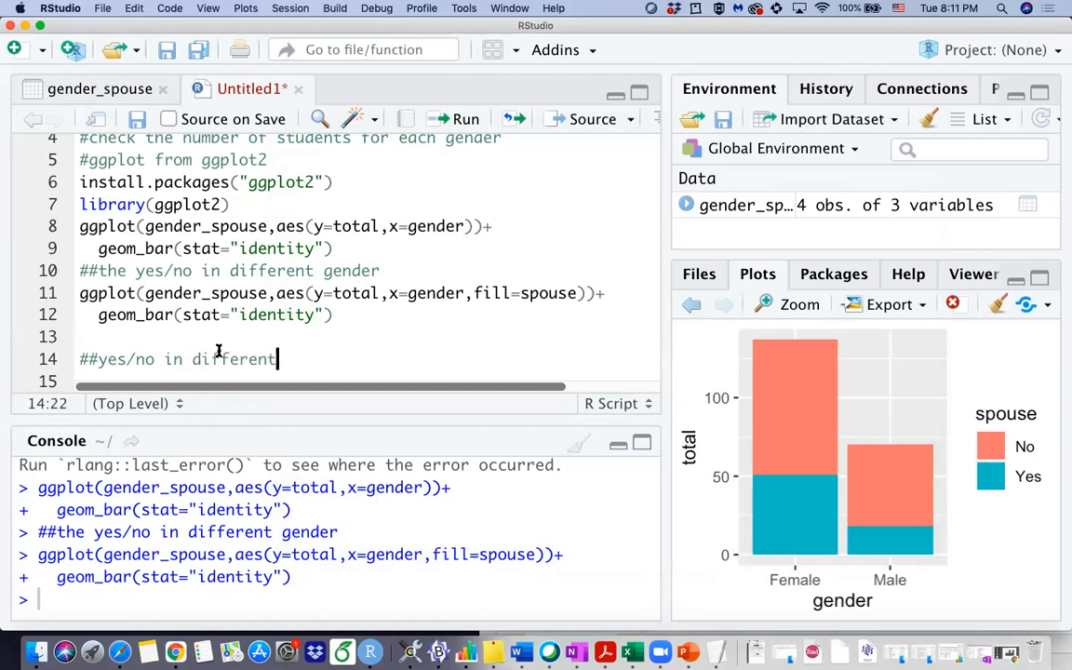
text( gender in )
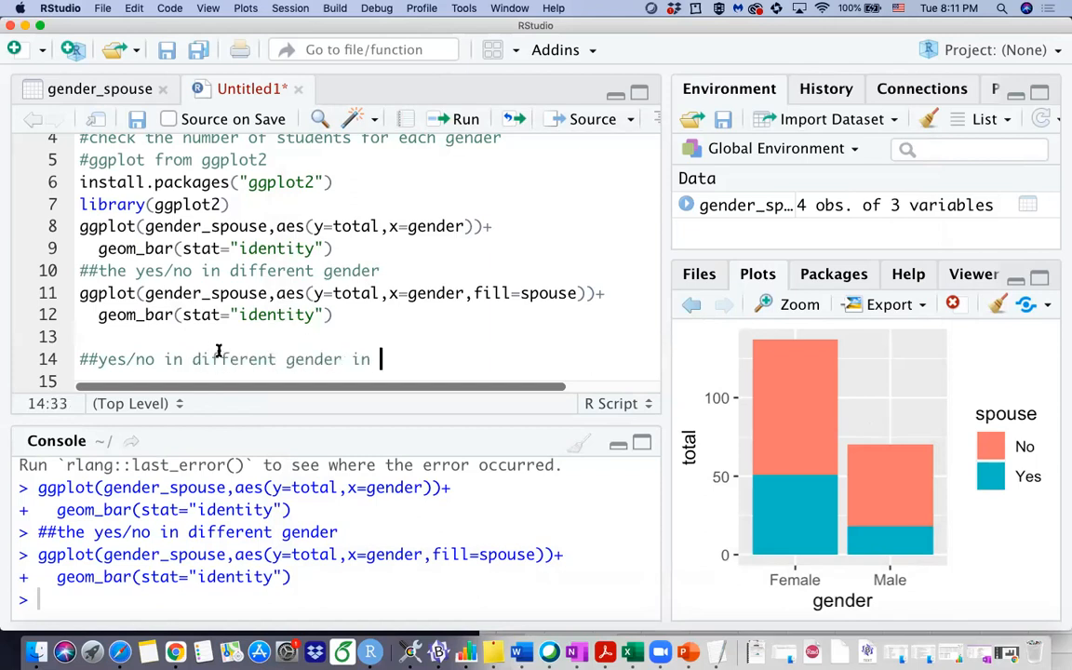
text(perse)
key(BackSpace)
key(BackSpace)
text(c)
text(entage)
key(Return)
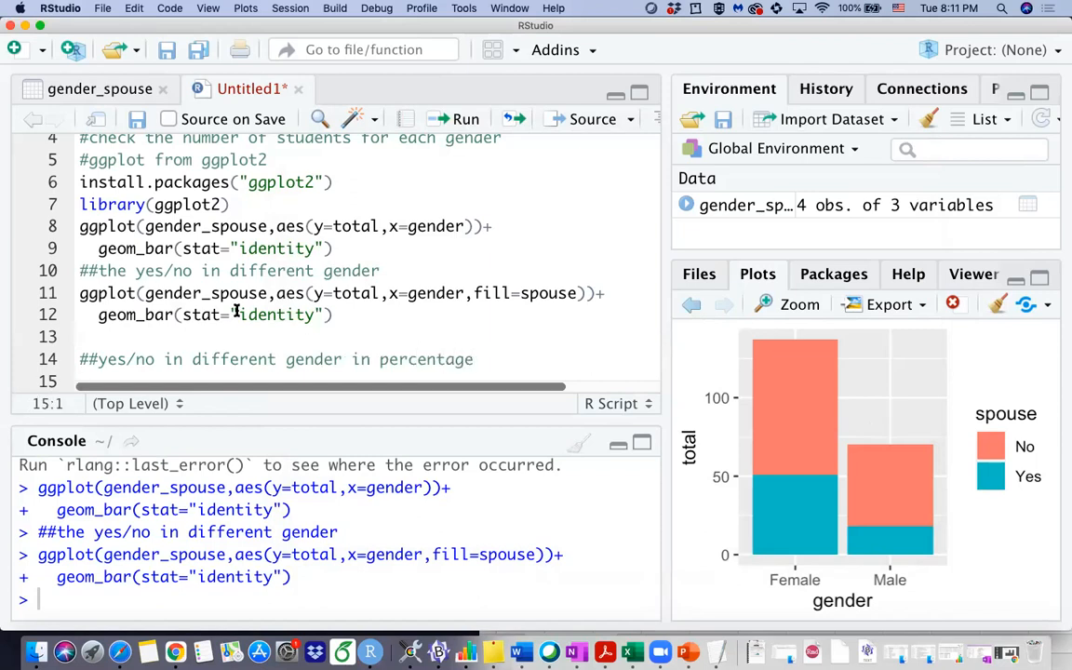
key(Return)
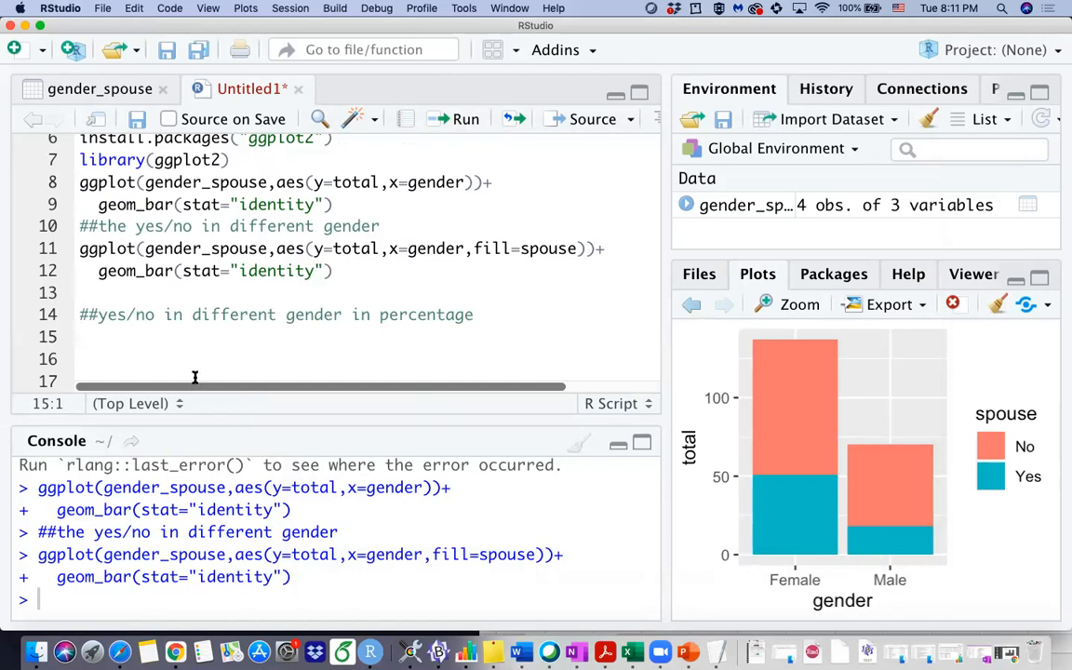
Paste a copy of the stacked chart code below it with position="fill" added in geom_bar, and run it.
drag(79, 247, 312, 271)
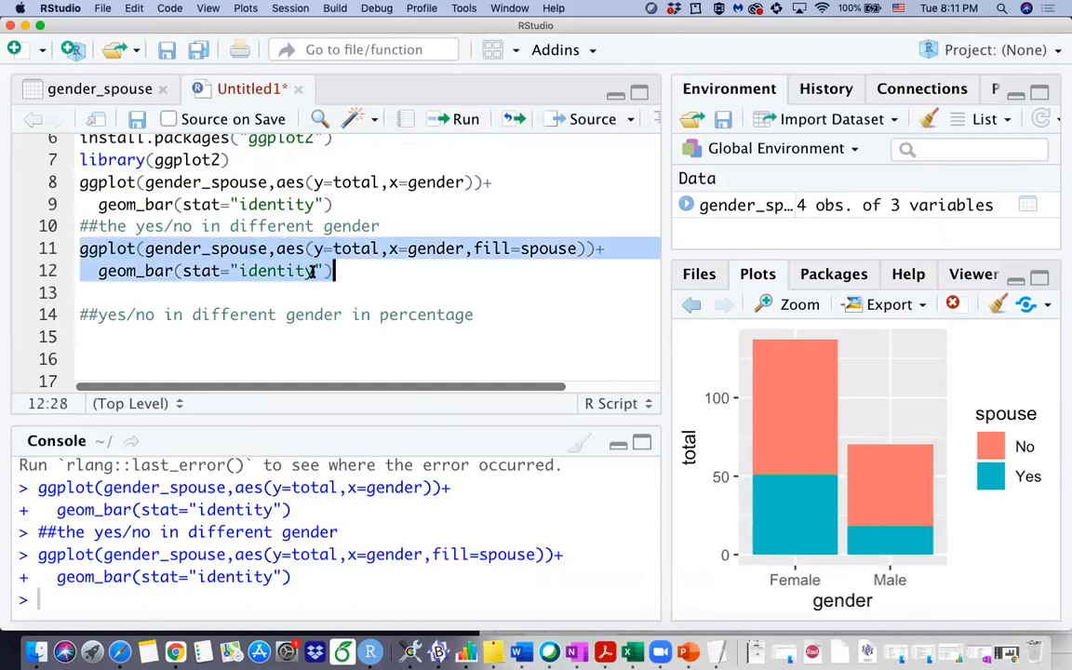
key(super+c)
click(96, 336)
key(super+v)
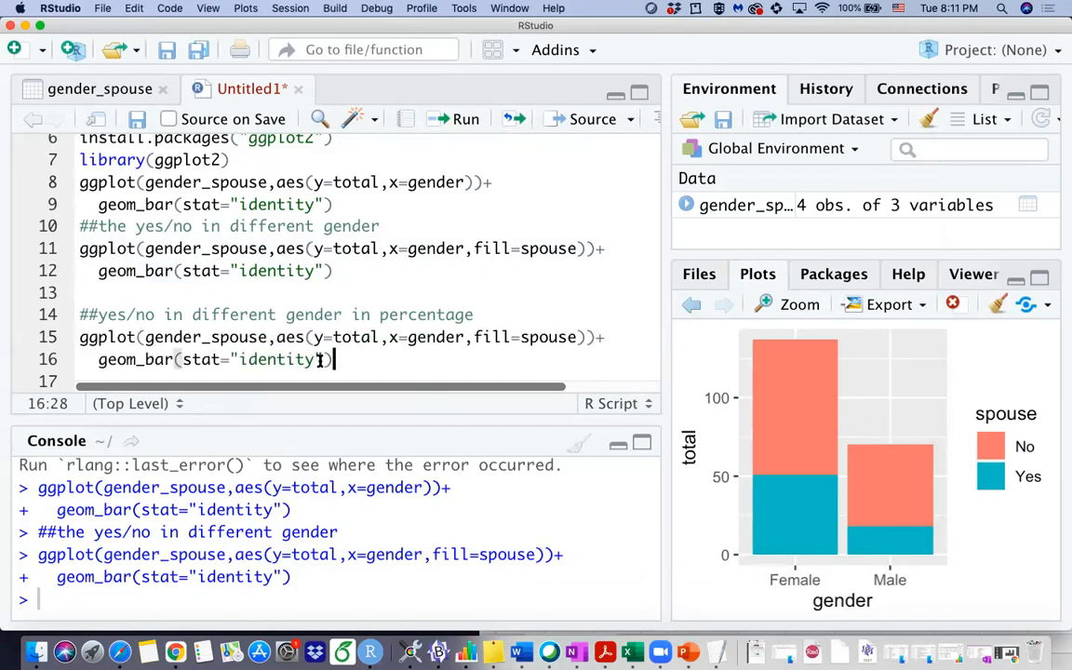
click(323, 359)
text(,)
text(position=)
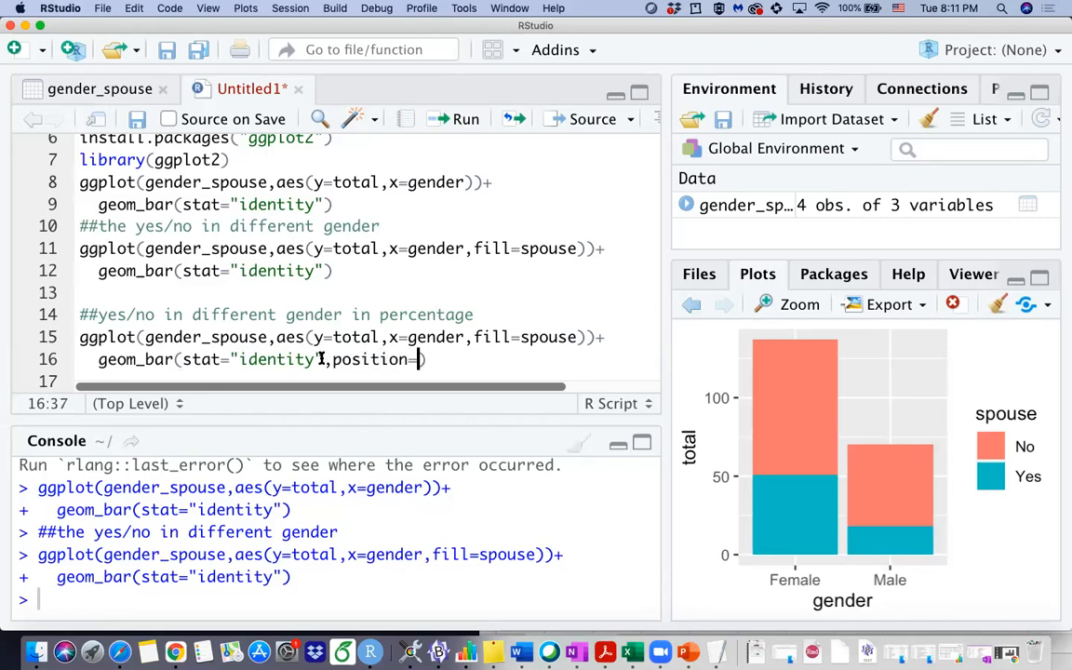
text("fill)
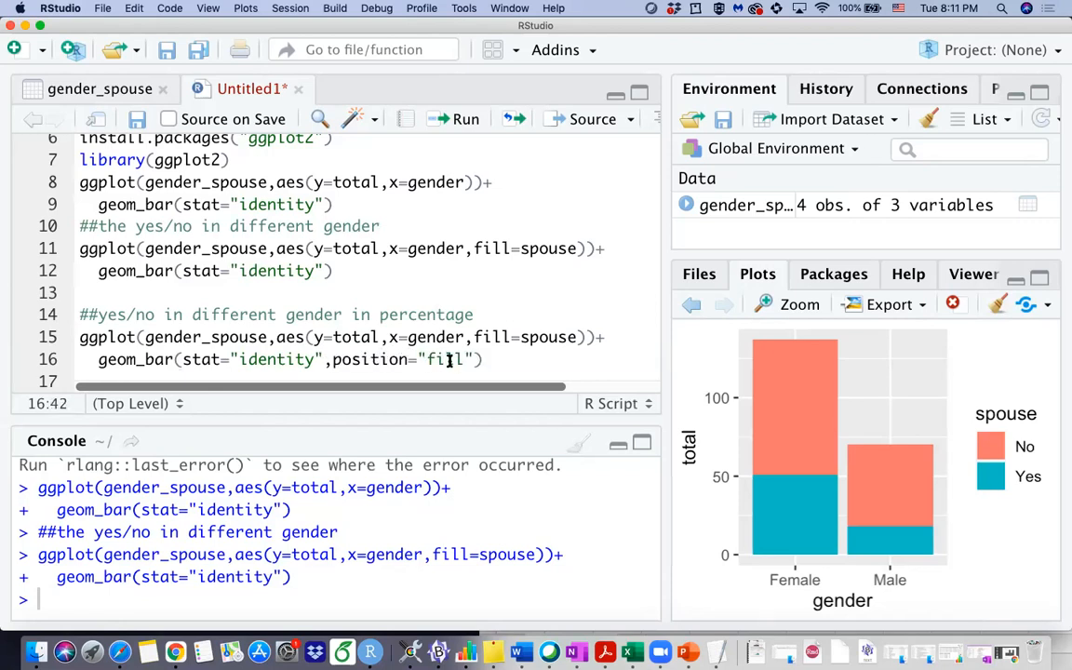
drag(332, 359, 476, 359)
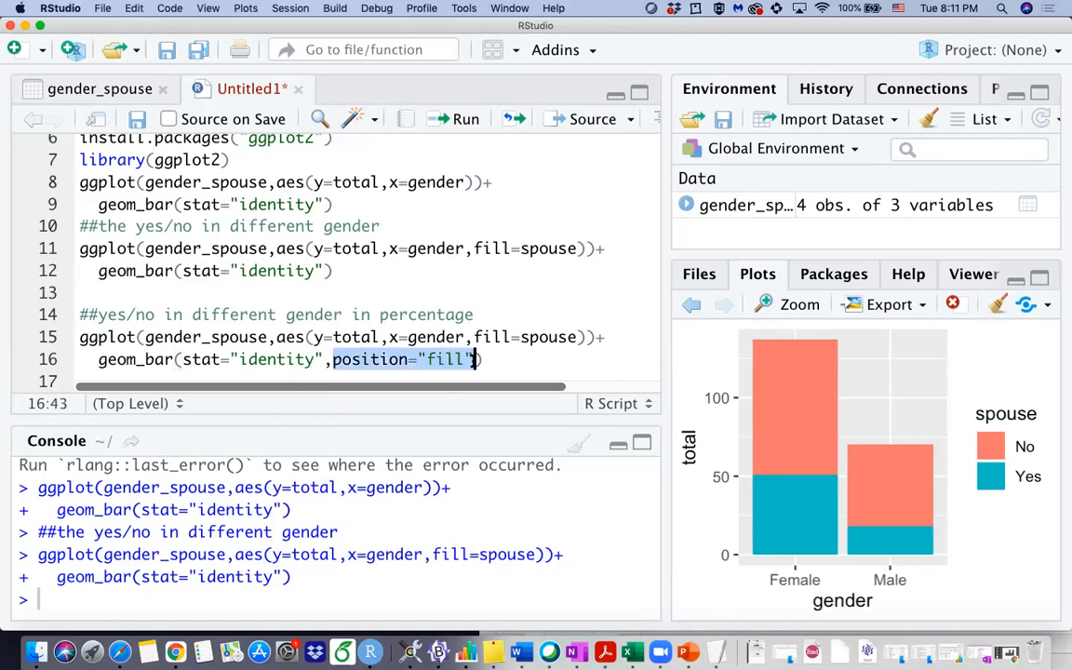
click(490, 359)
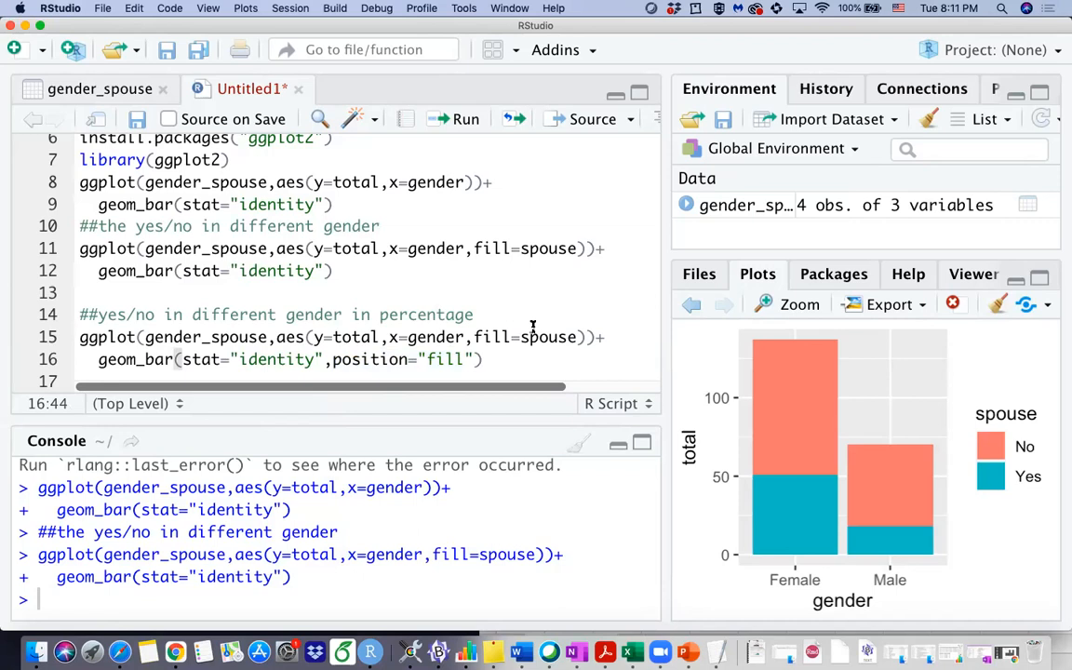
drag(519, 337, 579, 337)
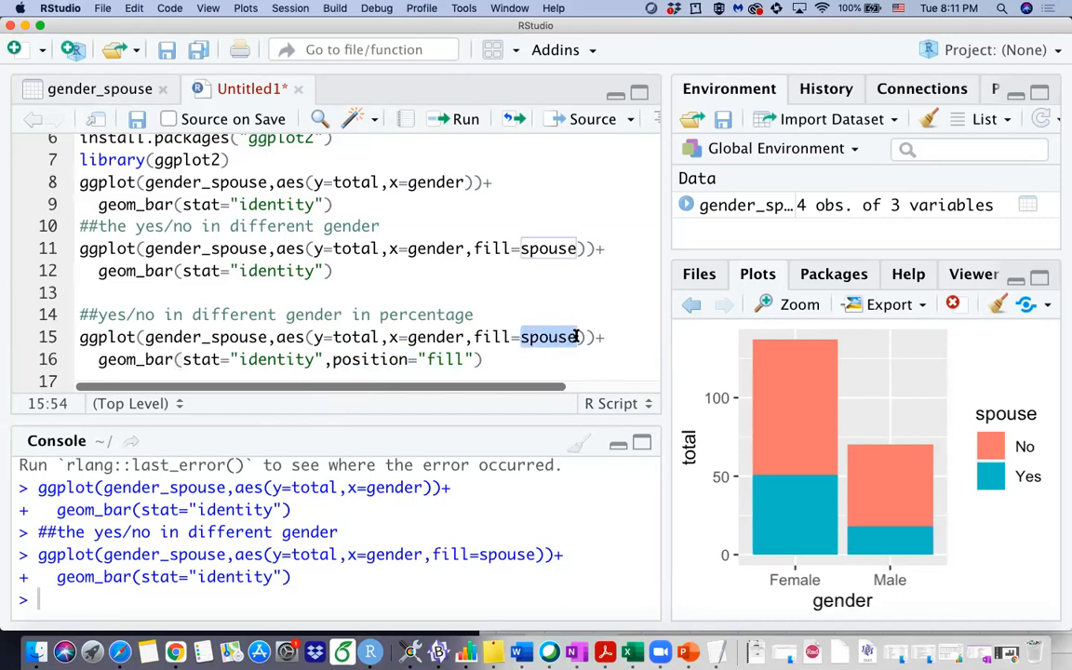
click(506, 359)
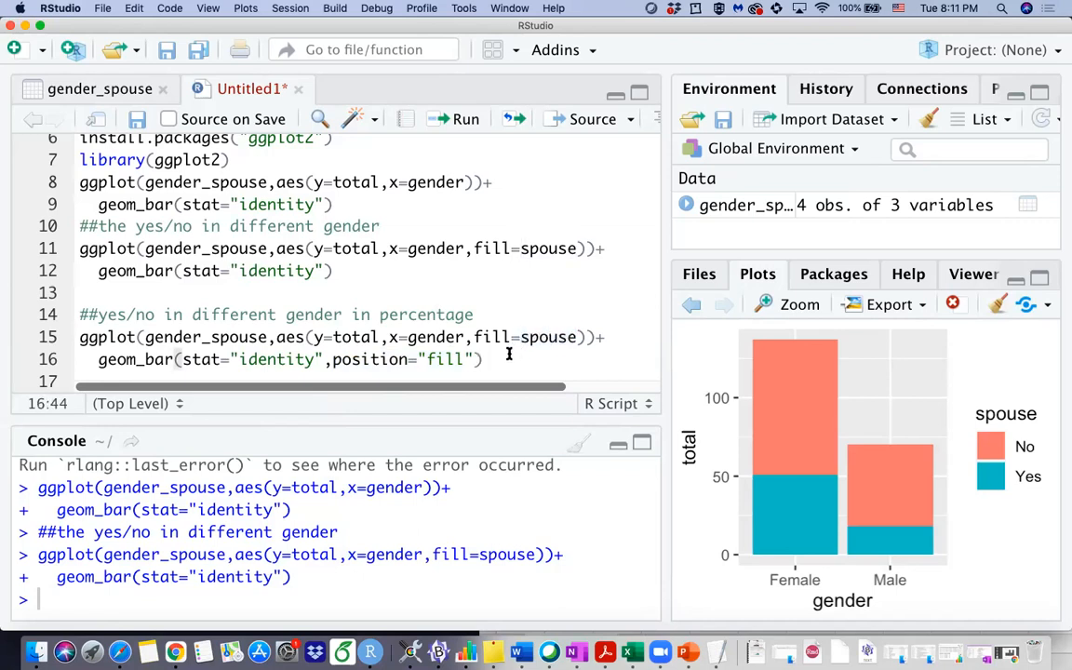
Run the position="fill" chart code and inspect the percentage chart enlarged.
click(466, 118)
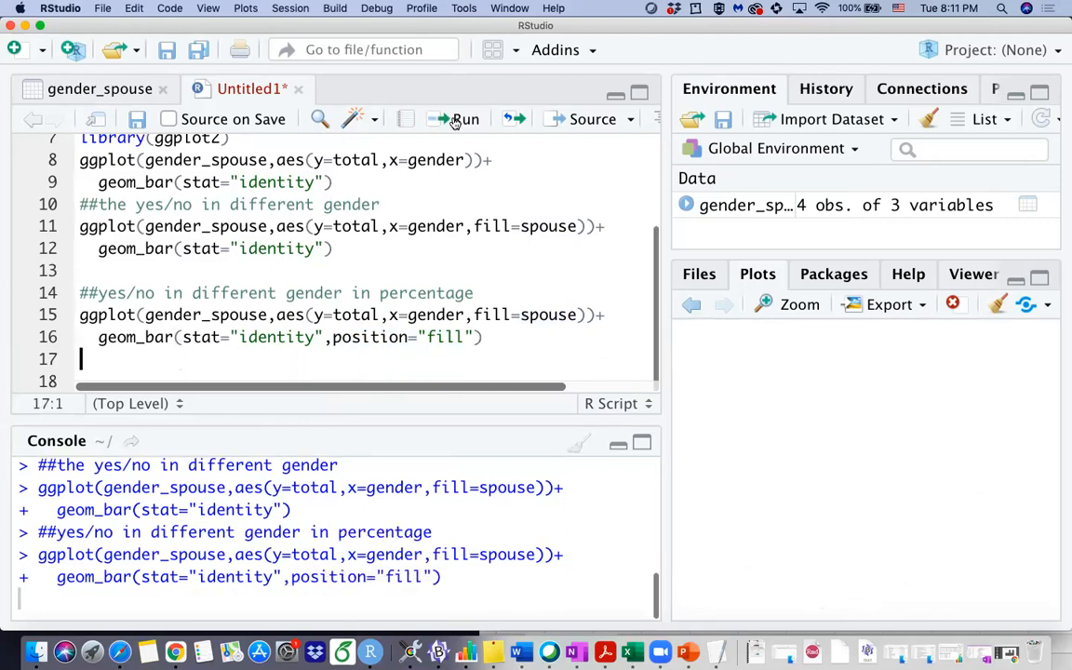
click(799, 304)
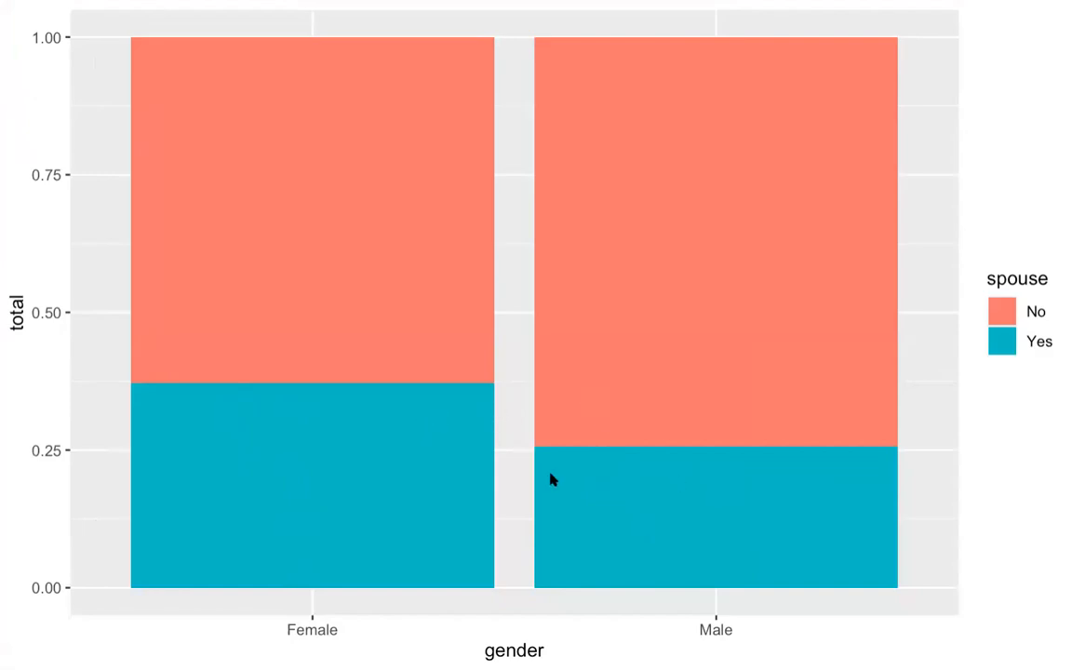
mouse_move(19, 9)
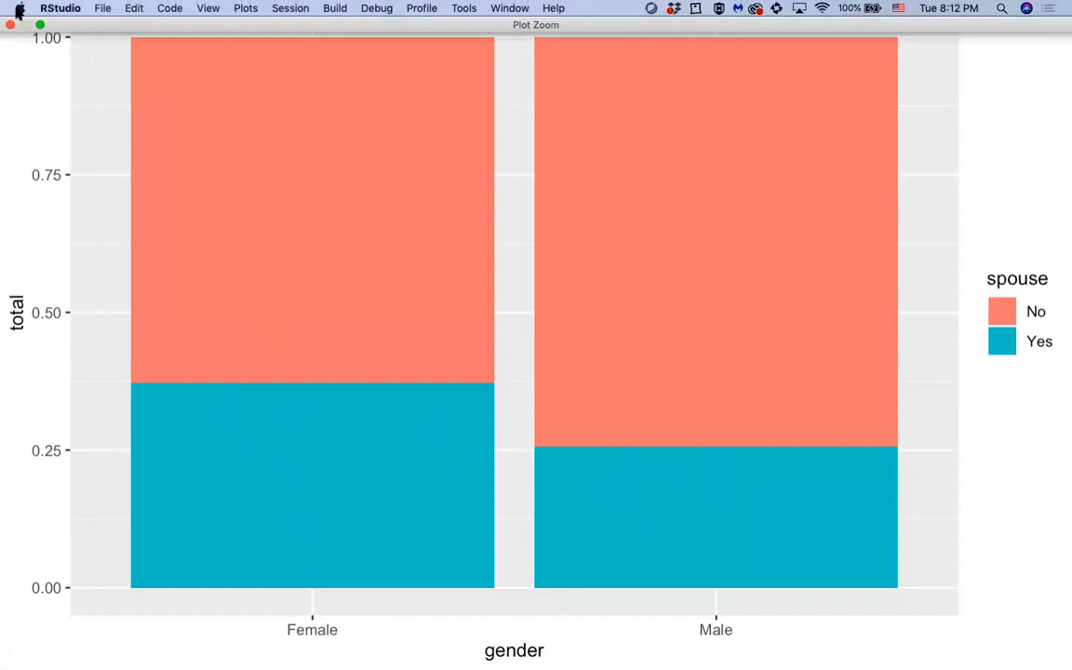
click(10, 27)
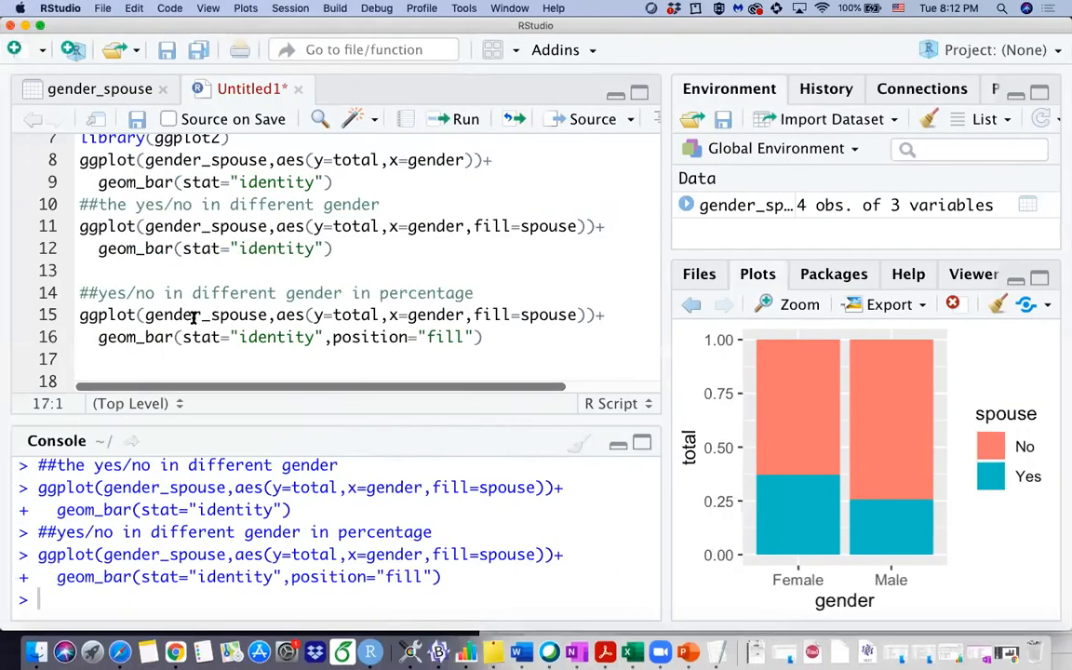
text(##)
text(sid)
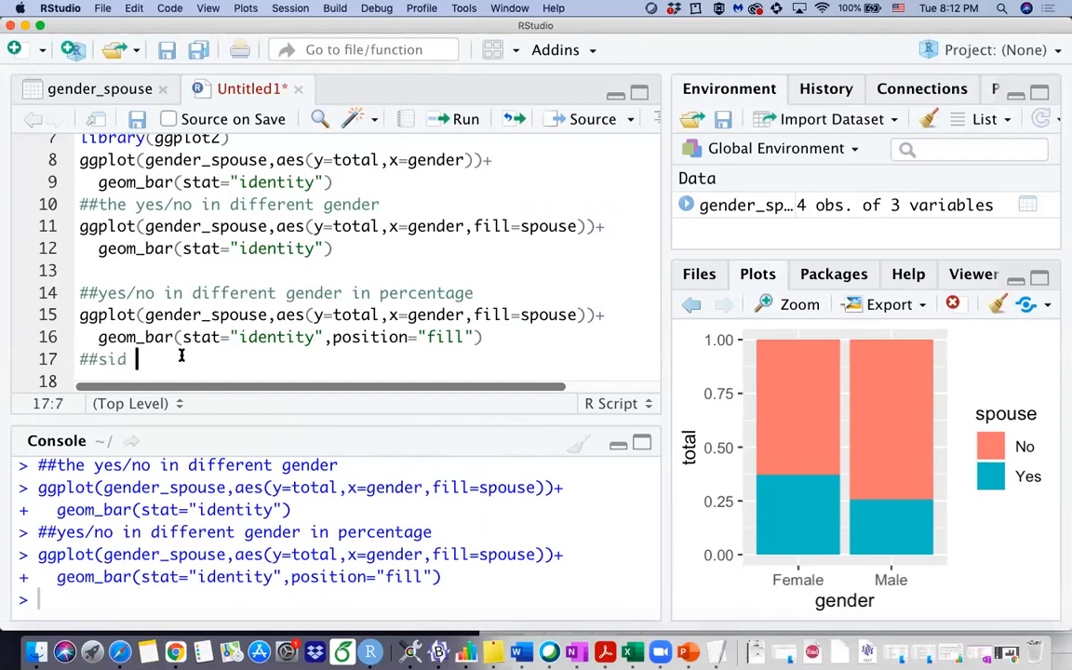
text(e-by-s)
text(ide bars)
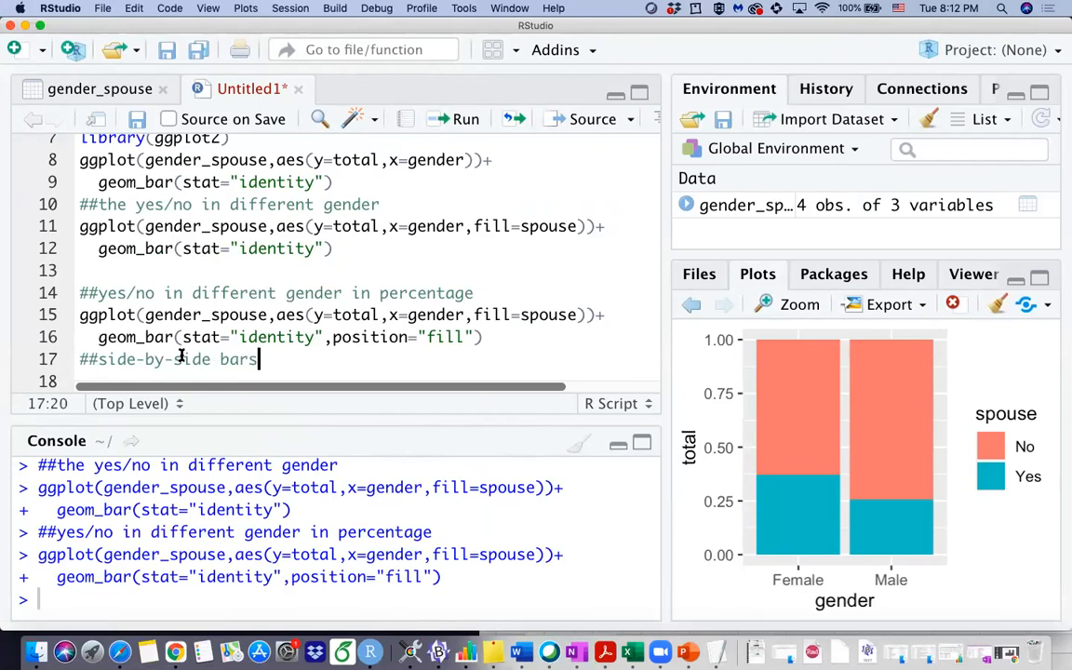
Start a '##side-by-side bars' section and paste the fill chart code beneath it.
key(Return)
scroll(198, 307, down, 1)
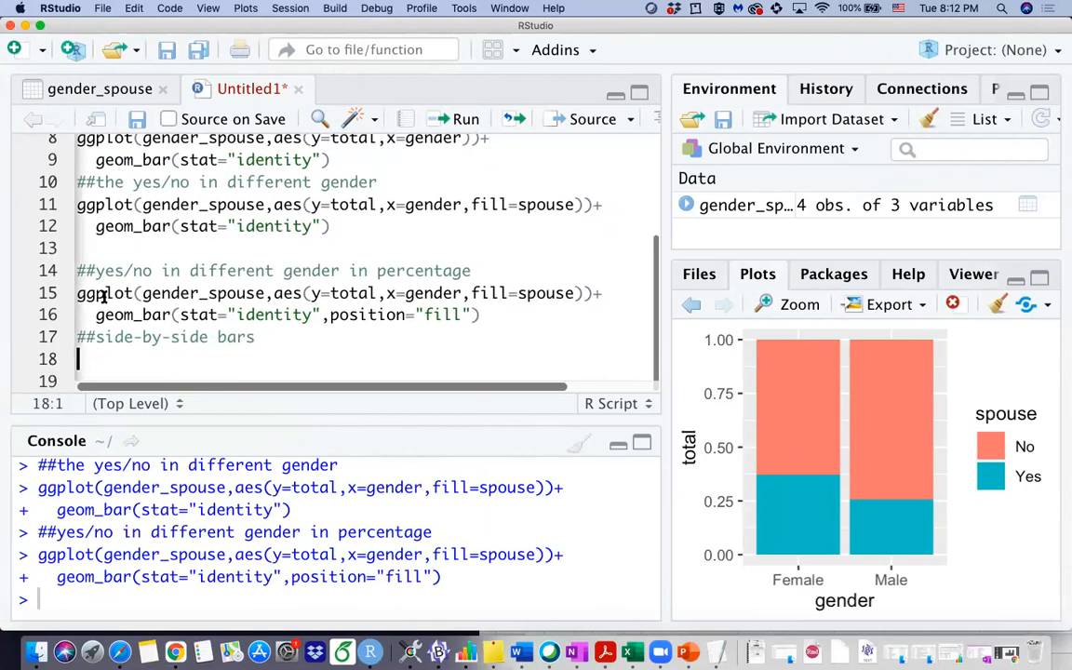
drag(80, 293, 486, 315)
key(super+c)
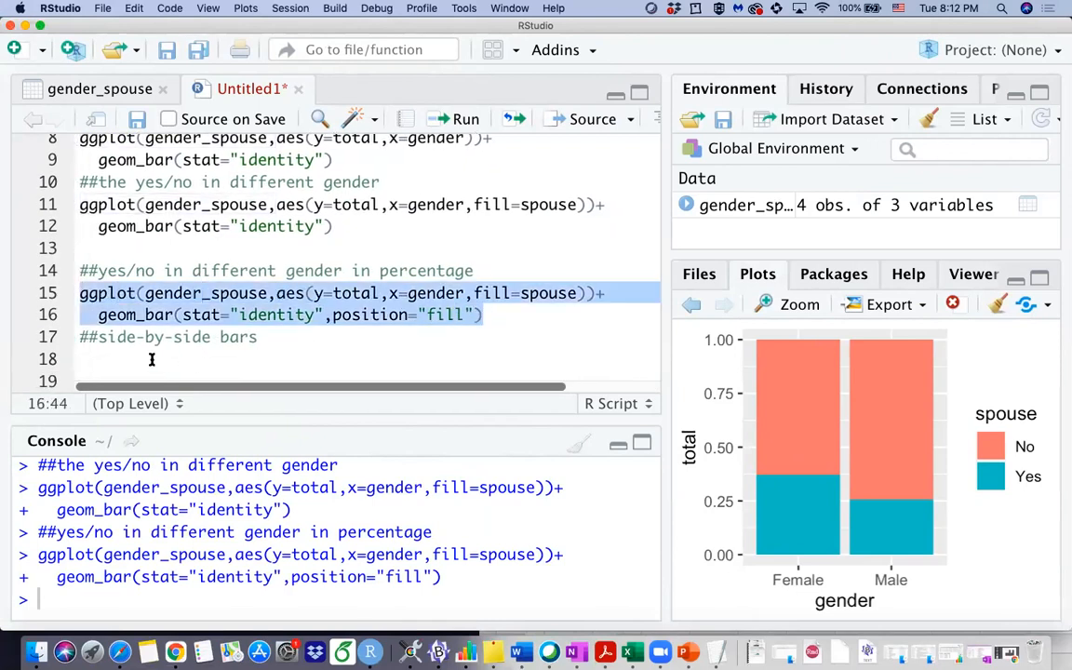
click(79, 354)
key(super+v)
scroll(317, 314, down, 1)
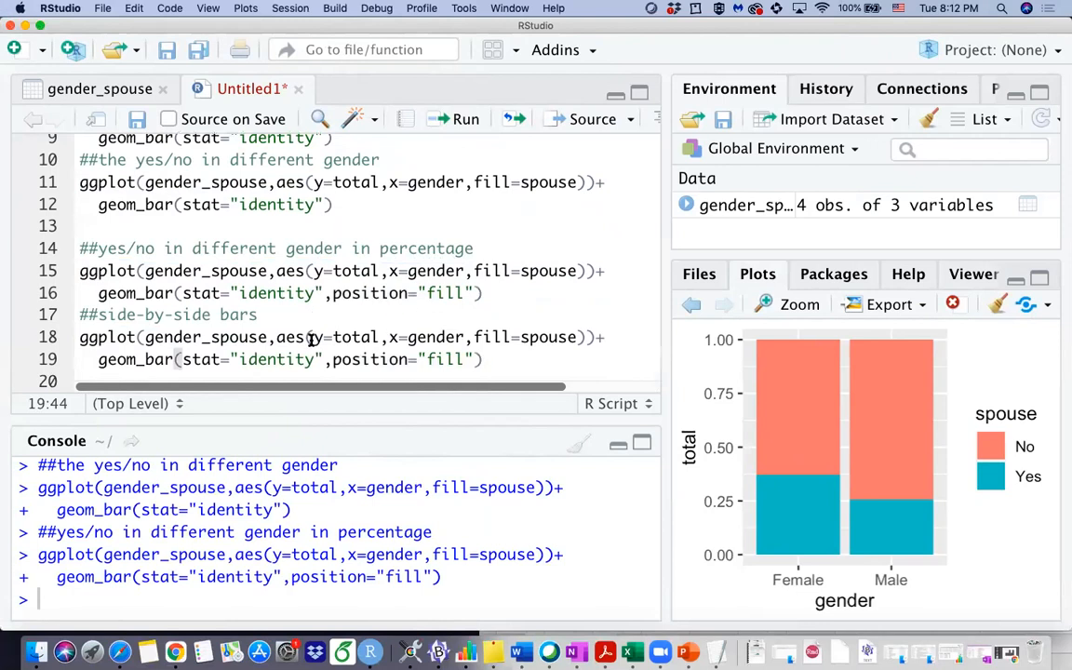
Change position="fill" to "dodge", run it and view the dodged No/Yes bars enlarged.
drag(307, 337, 586, 337)
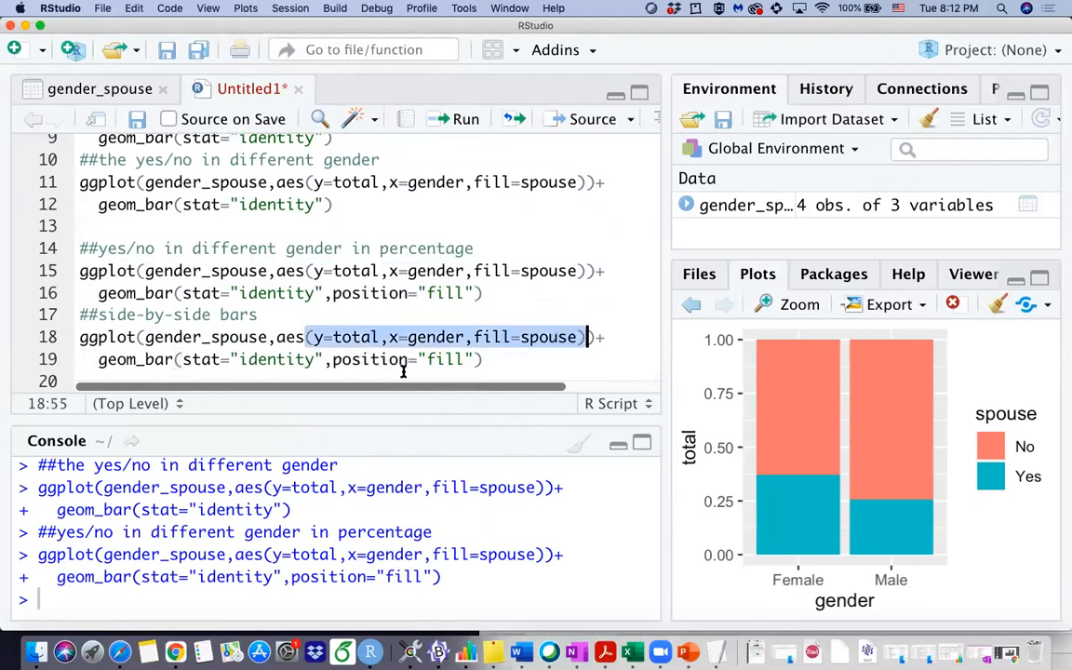
click(439, 368)
double_click(445, 360)
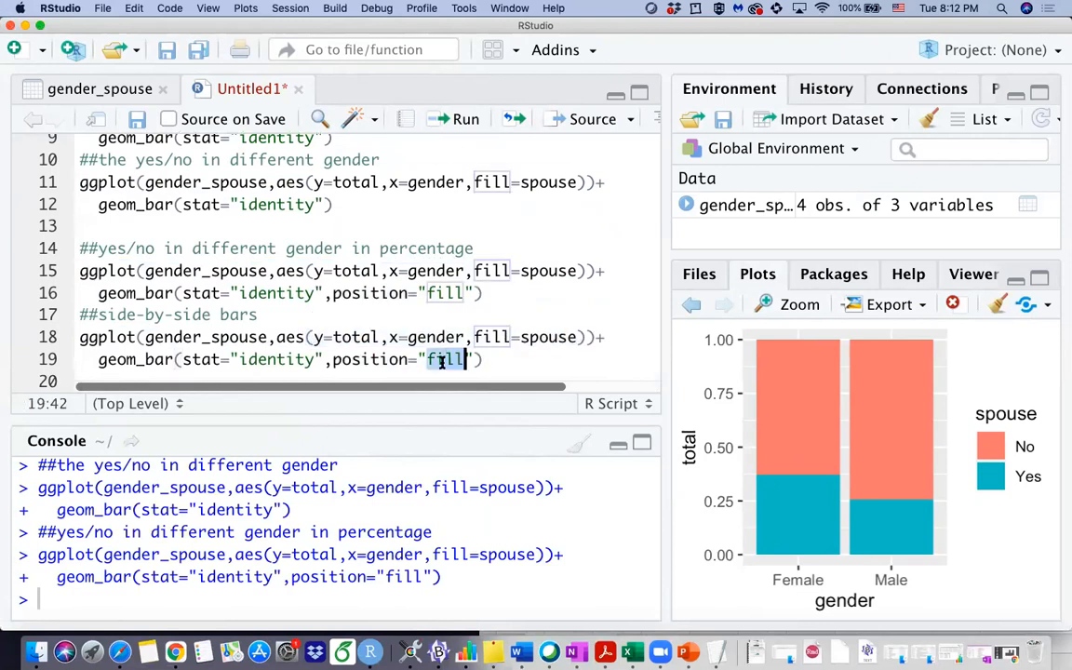
text(dod)
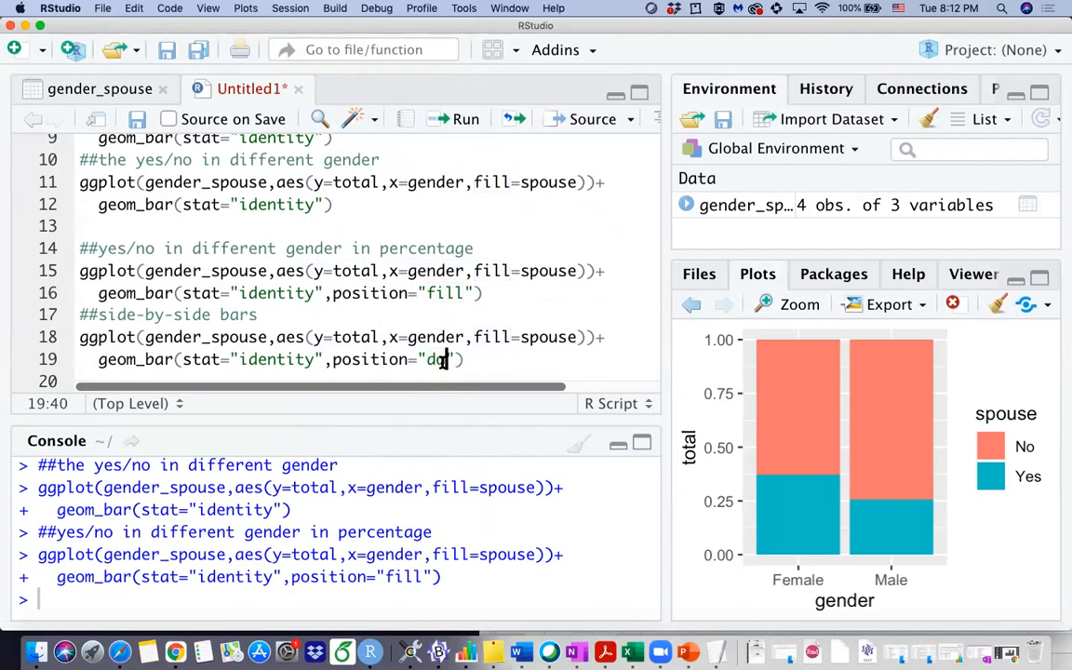
text(ge)
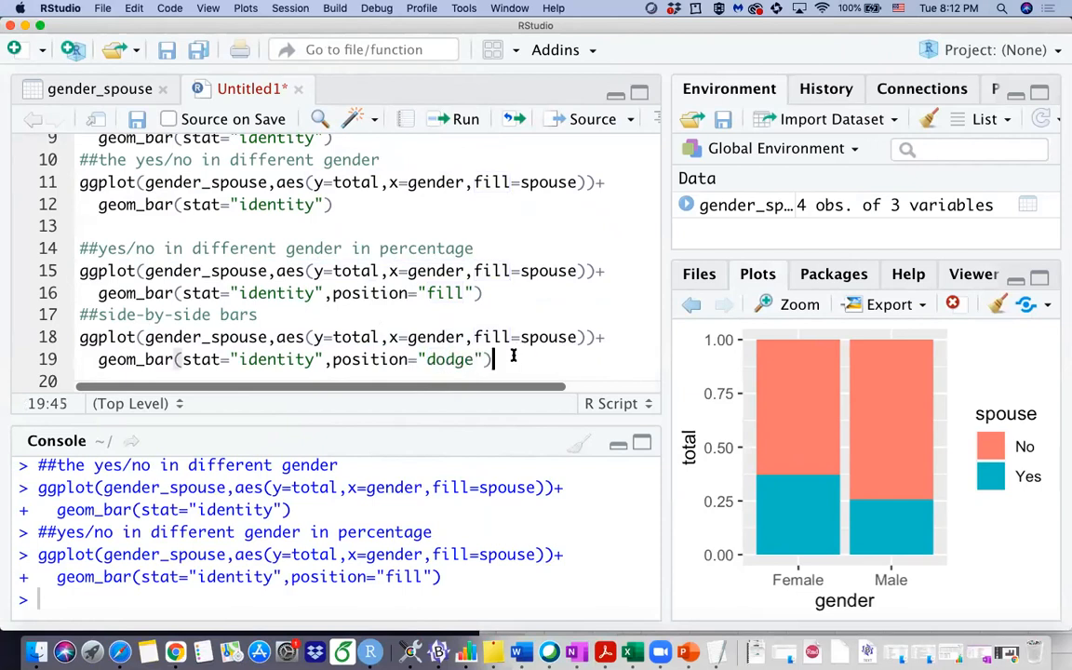
click(465, 119)
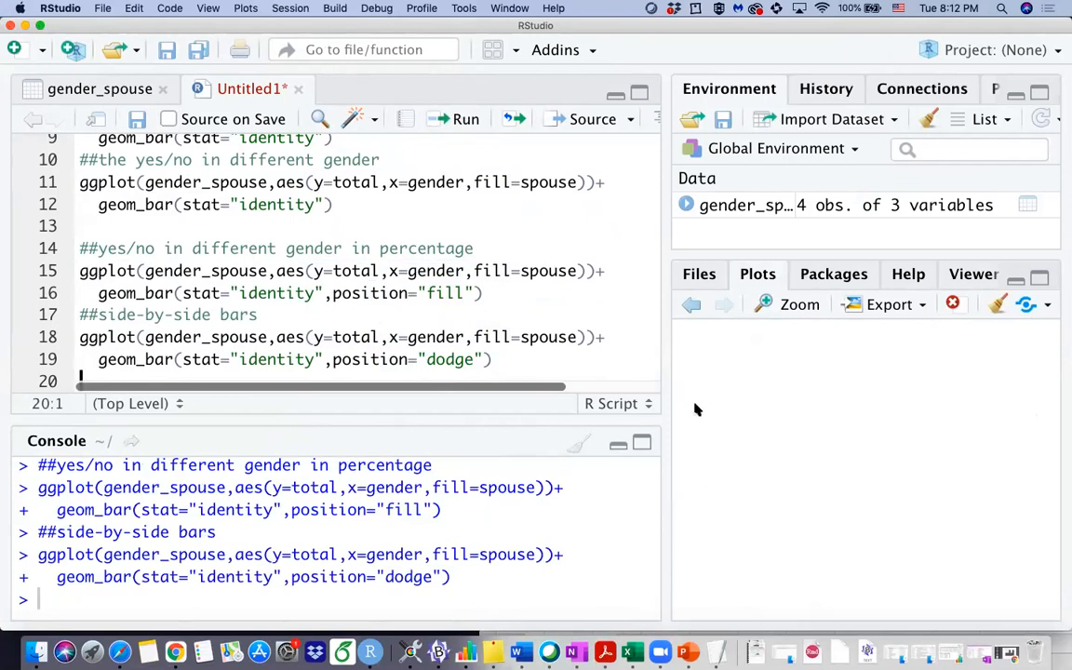
click(791, 305)
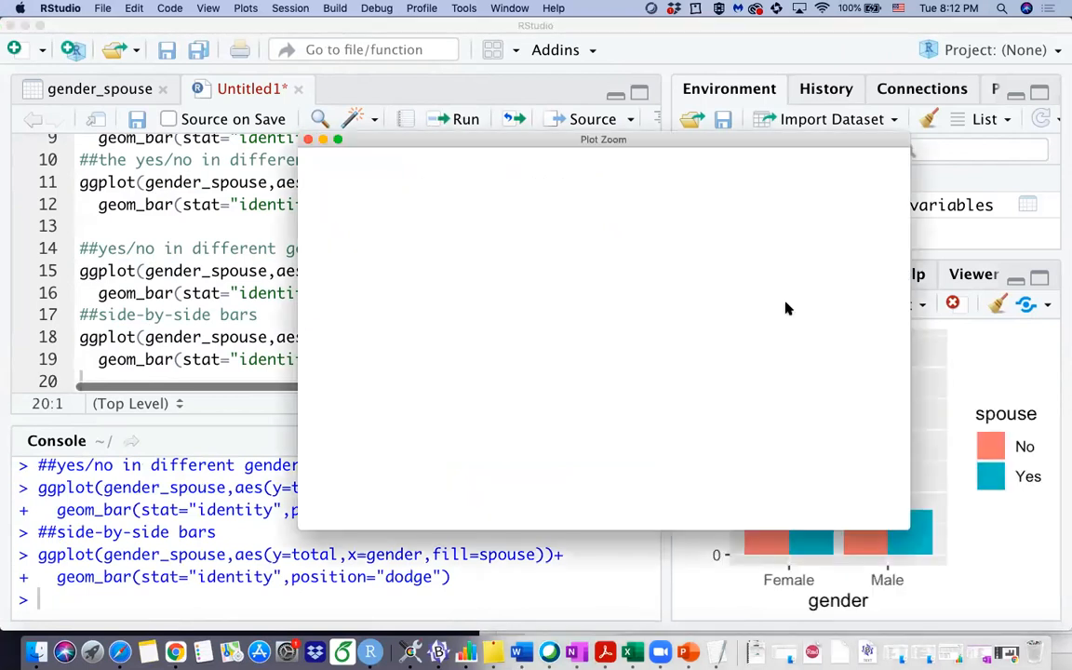